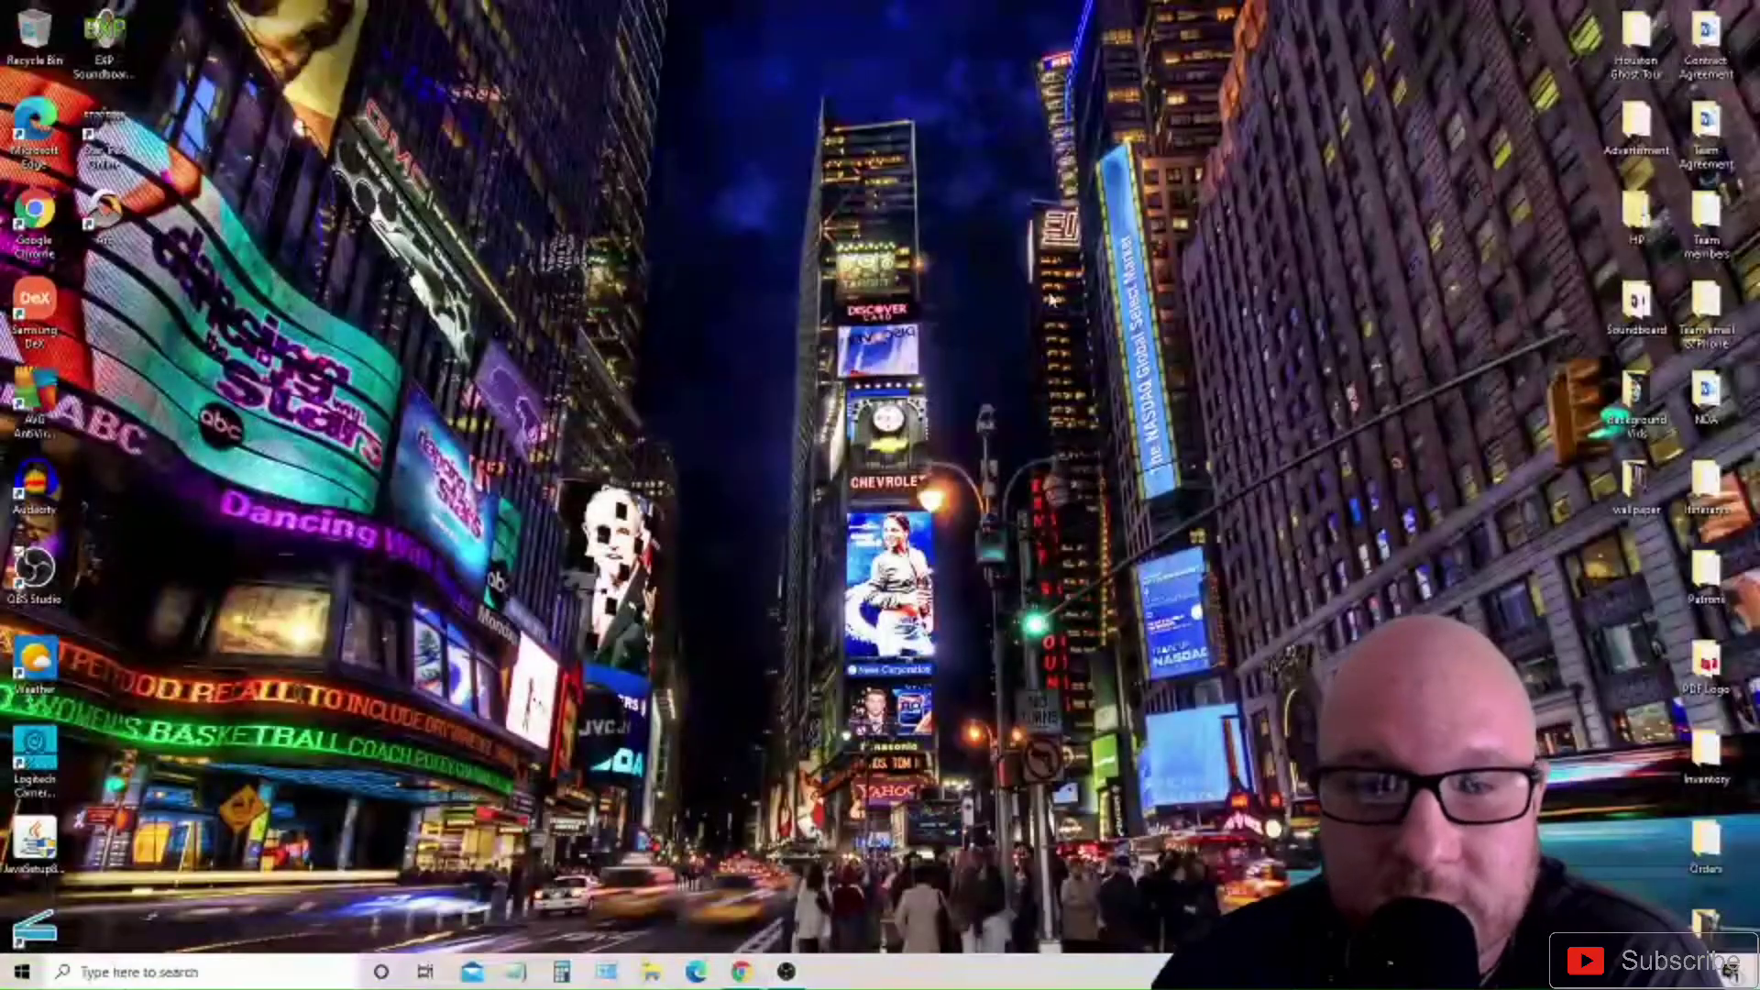
Restore the Chrome window showing the YouTube Studio channel dashboard.
left_click(741, 972)
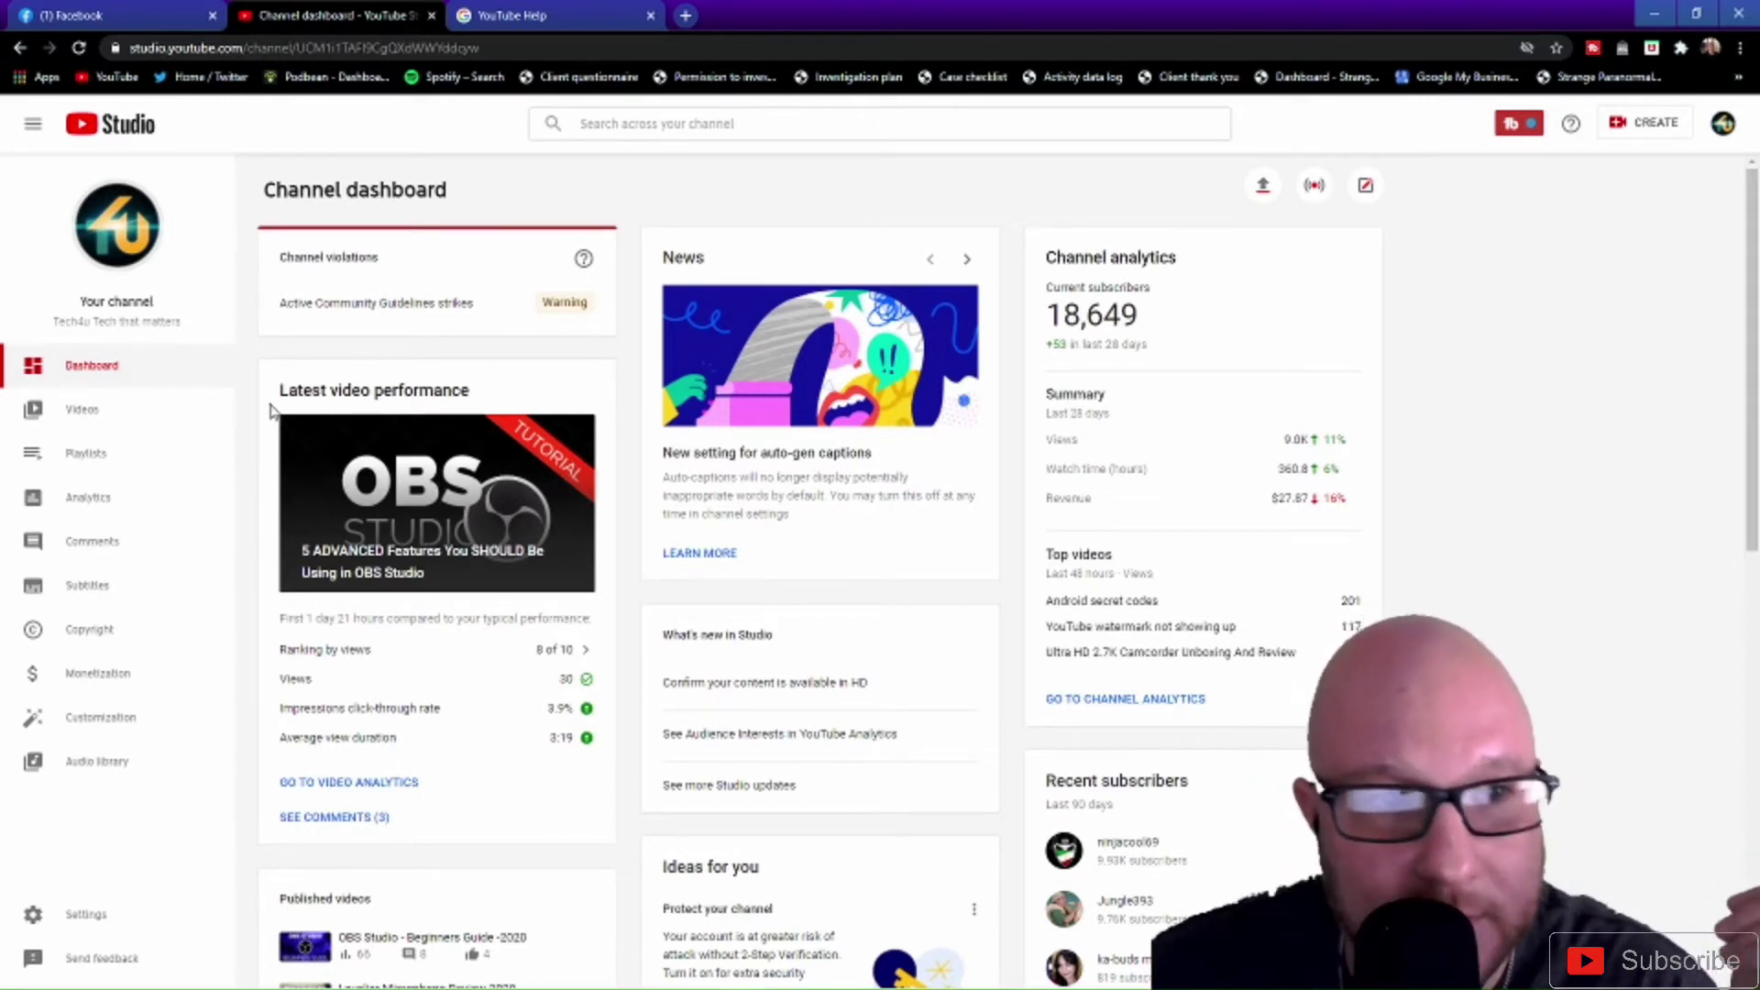
Switch the Studio dashboard to the Videos uploads list from the sidebar.
left_click(81, 411)
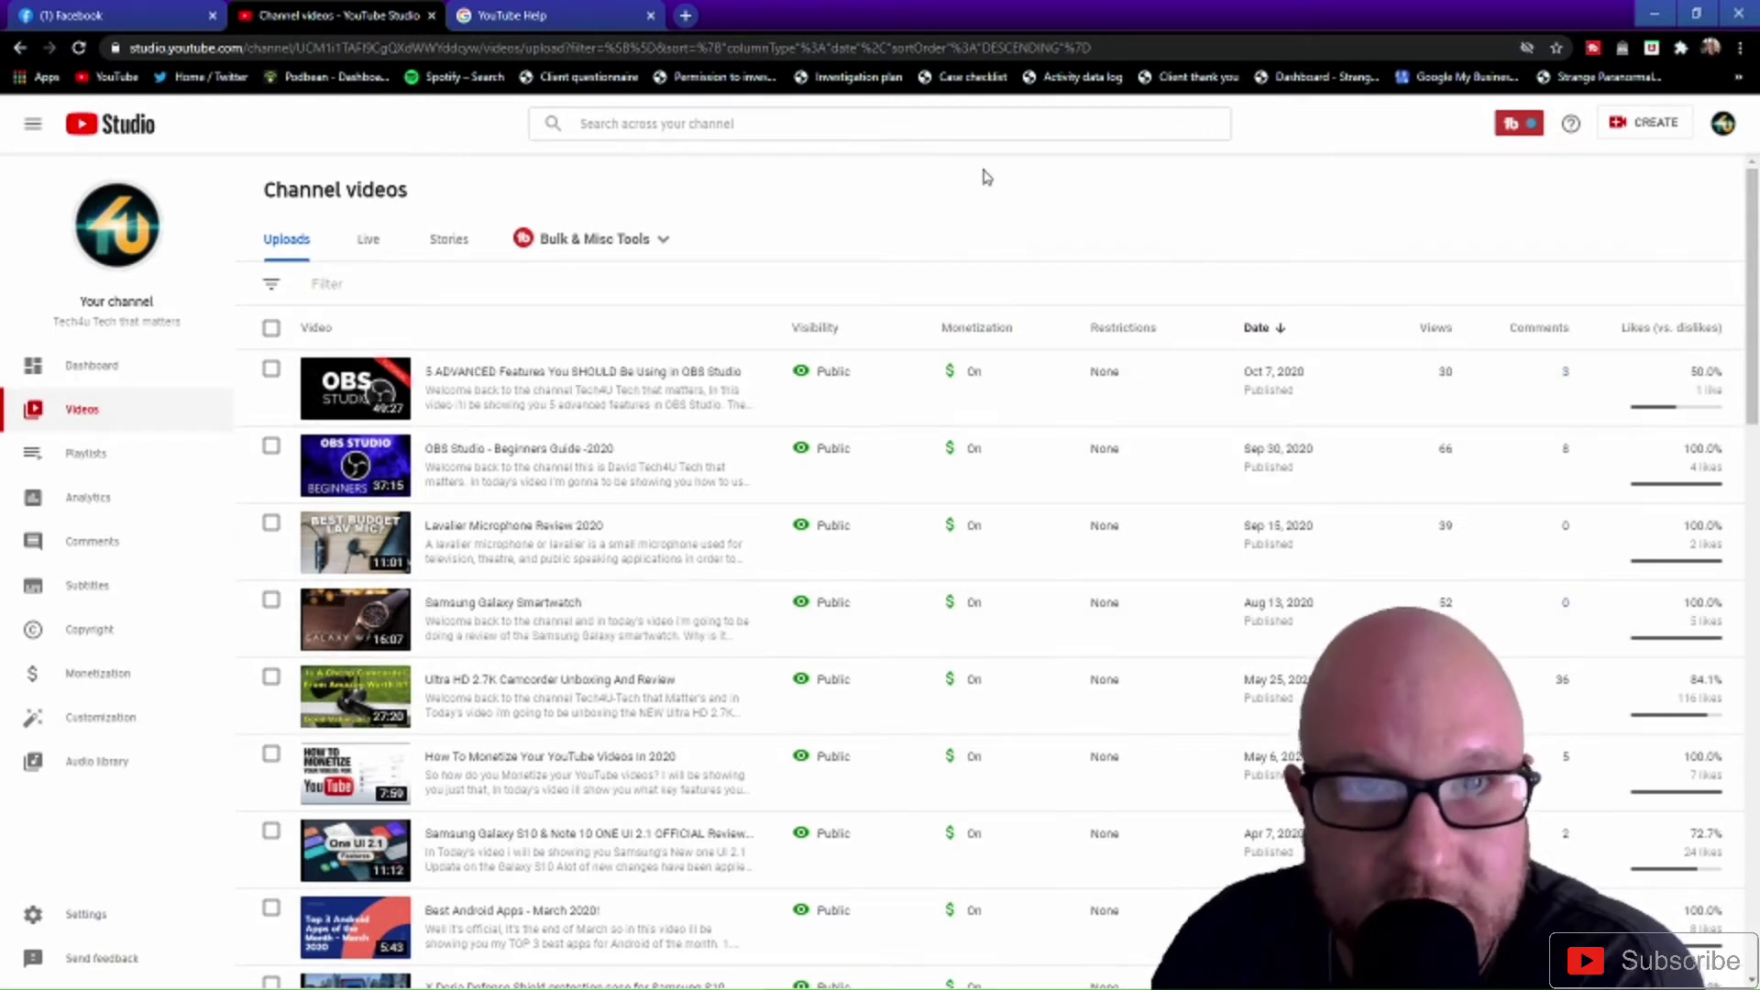
Bring up the row controls for the newest upload, the OBS Studio advanced-features video.
mouse_move(468, 383)
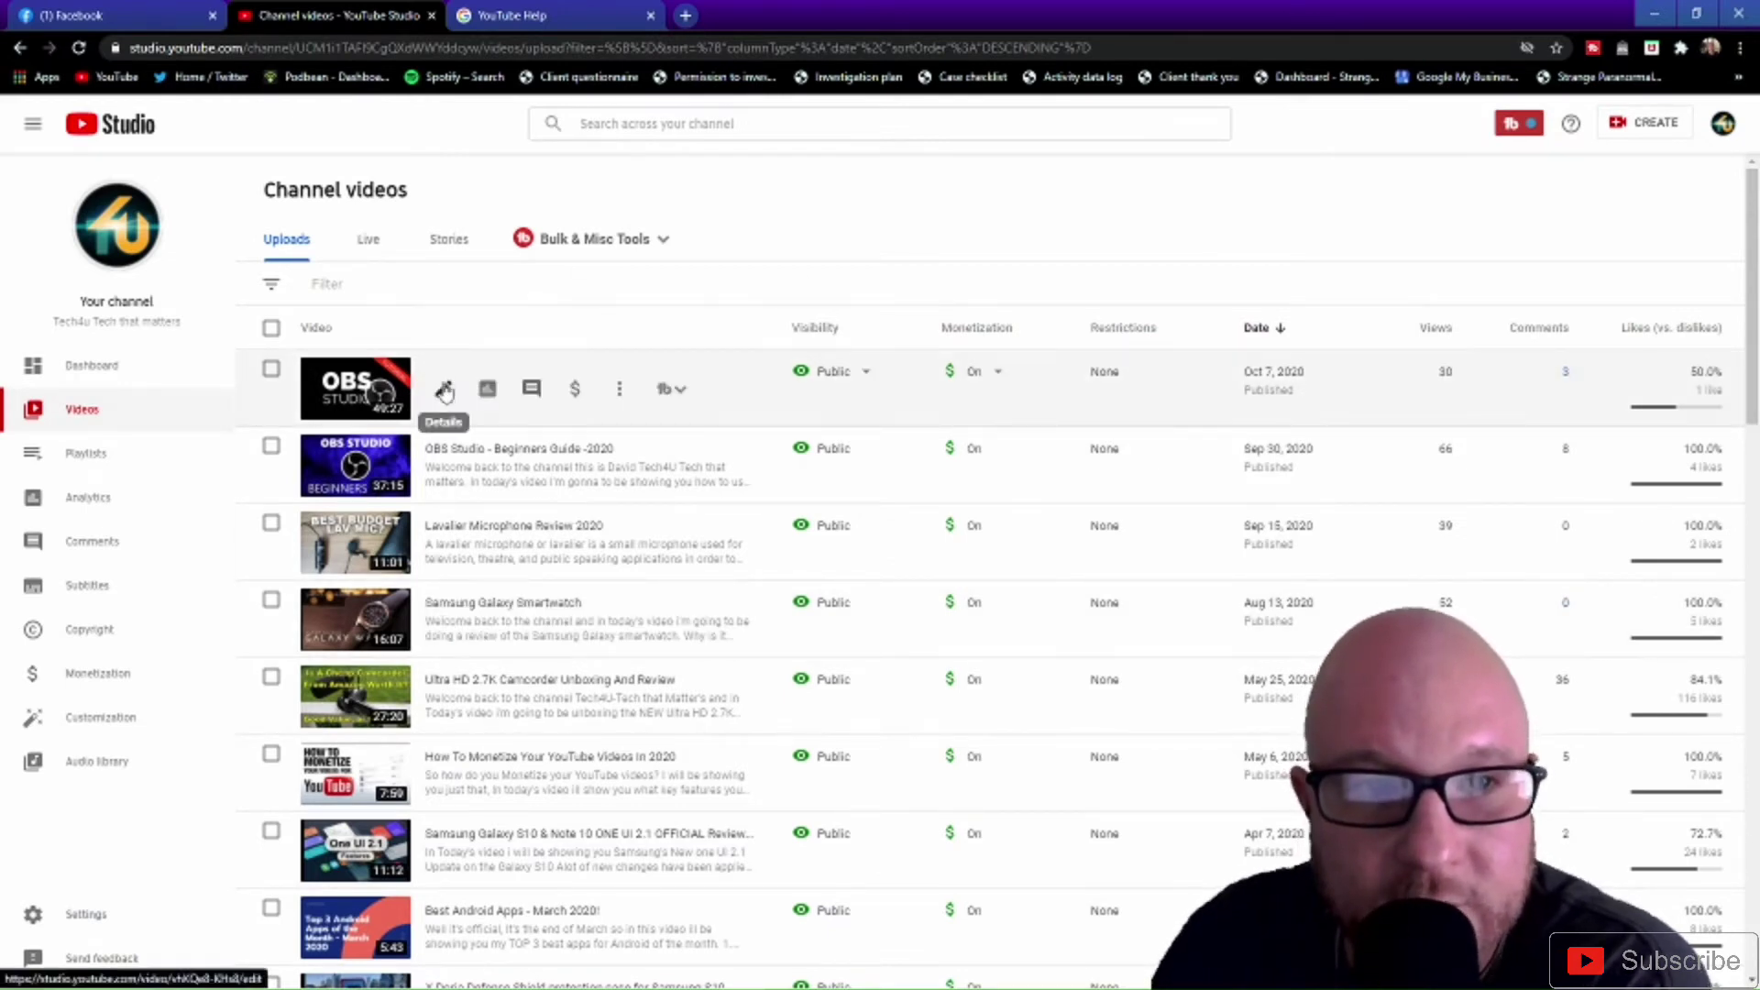
Open the OBS video's details page and scroll down past the thumbnails.
left_click(446, 391)
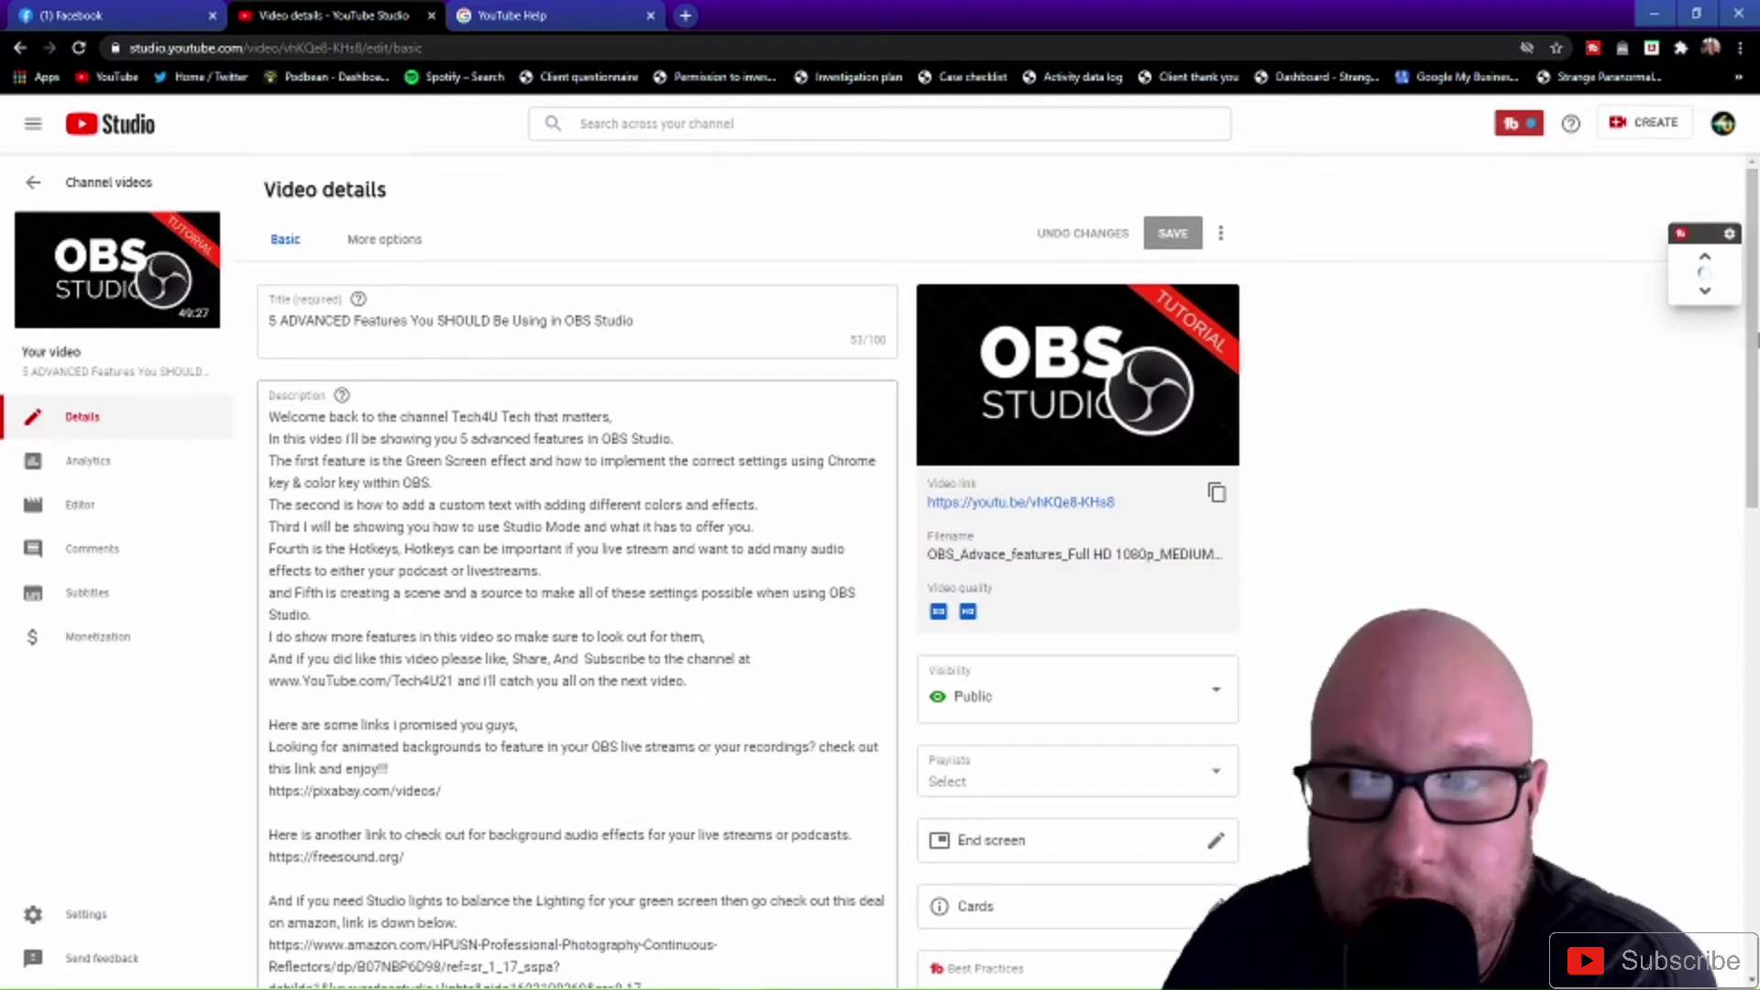
scroll(587, 596, "down", 2)
scroll(587, 596, "down", 4)
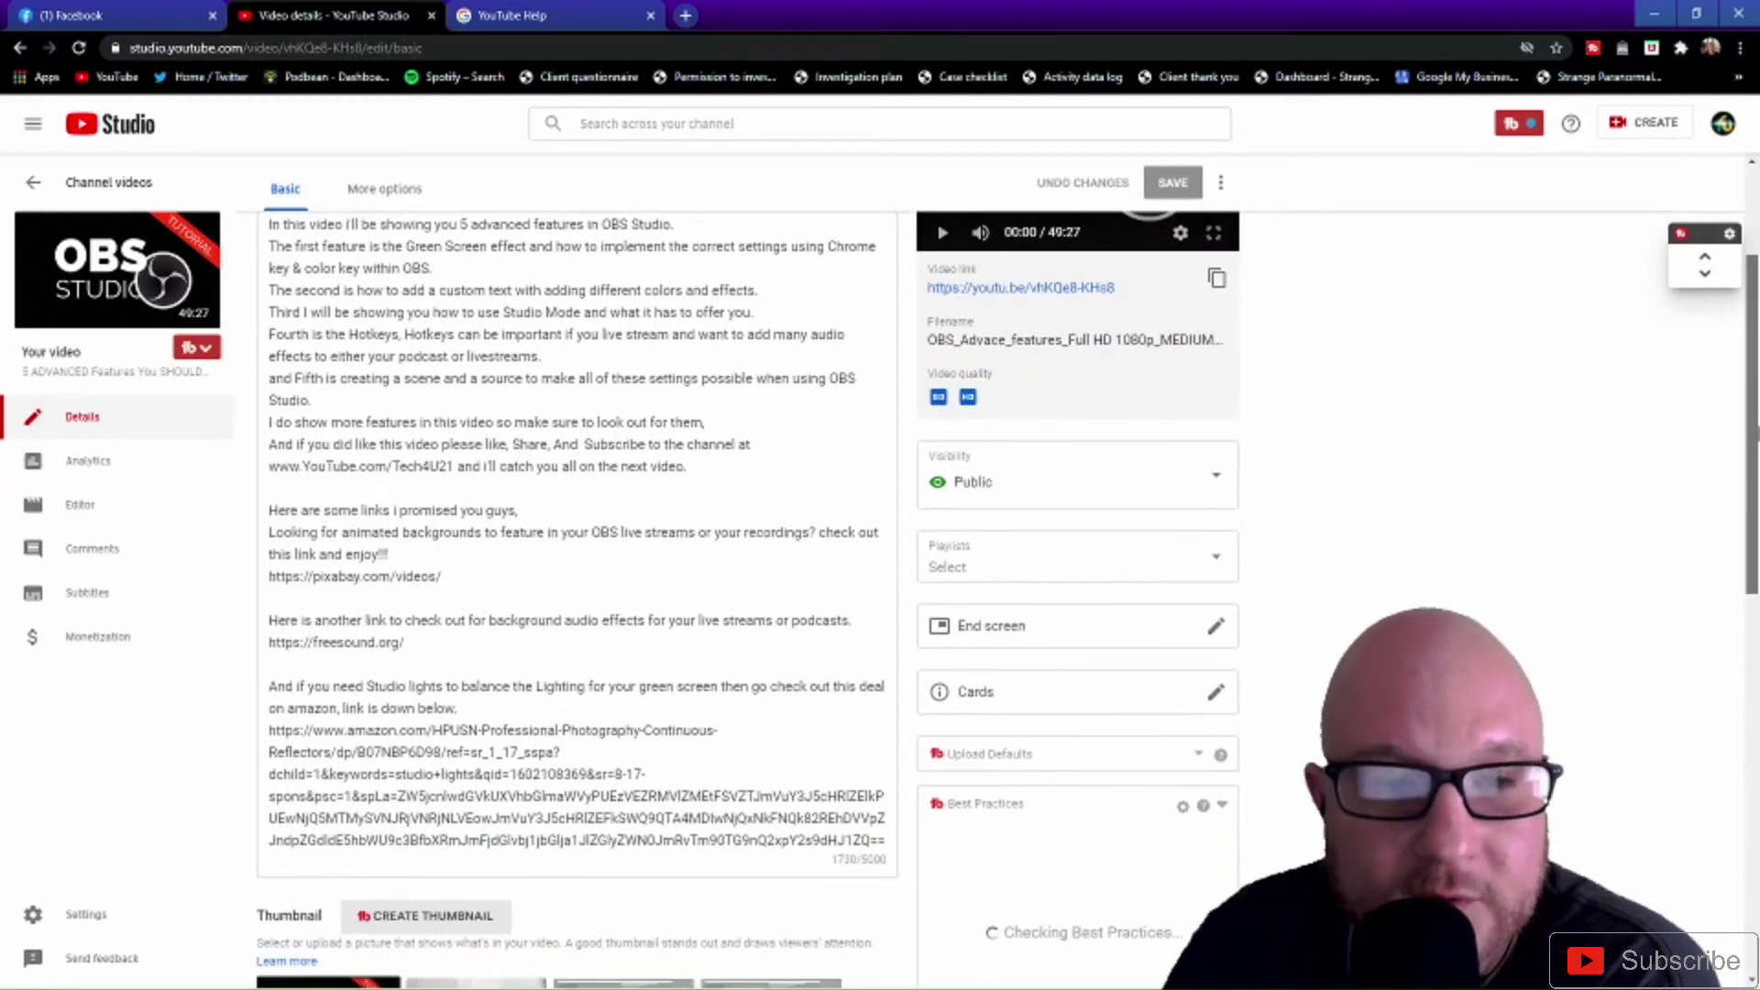
scroll(587, 596, "down", 4)
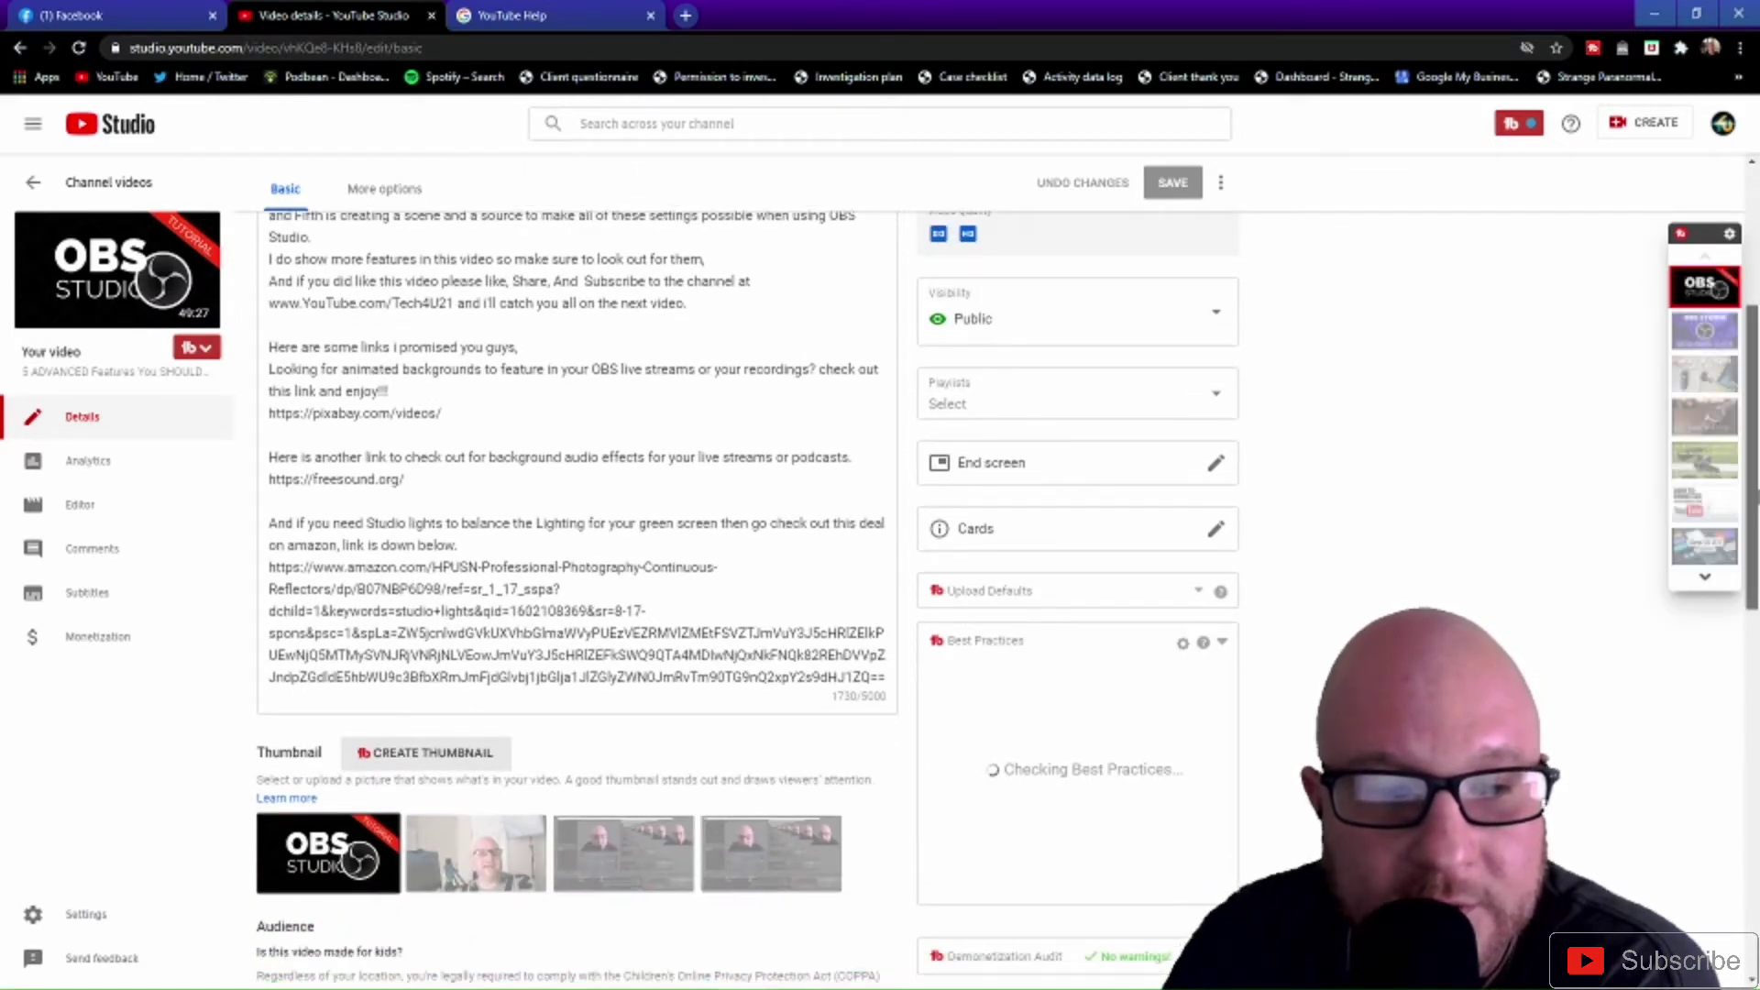
scroll(587, 596, "down", 1)
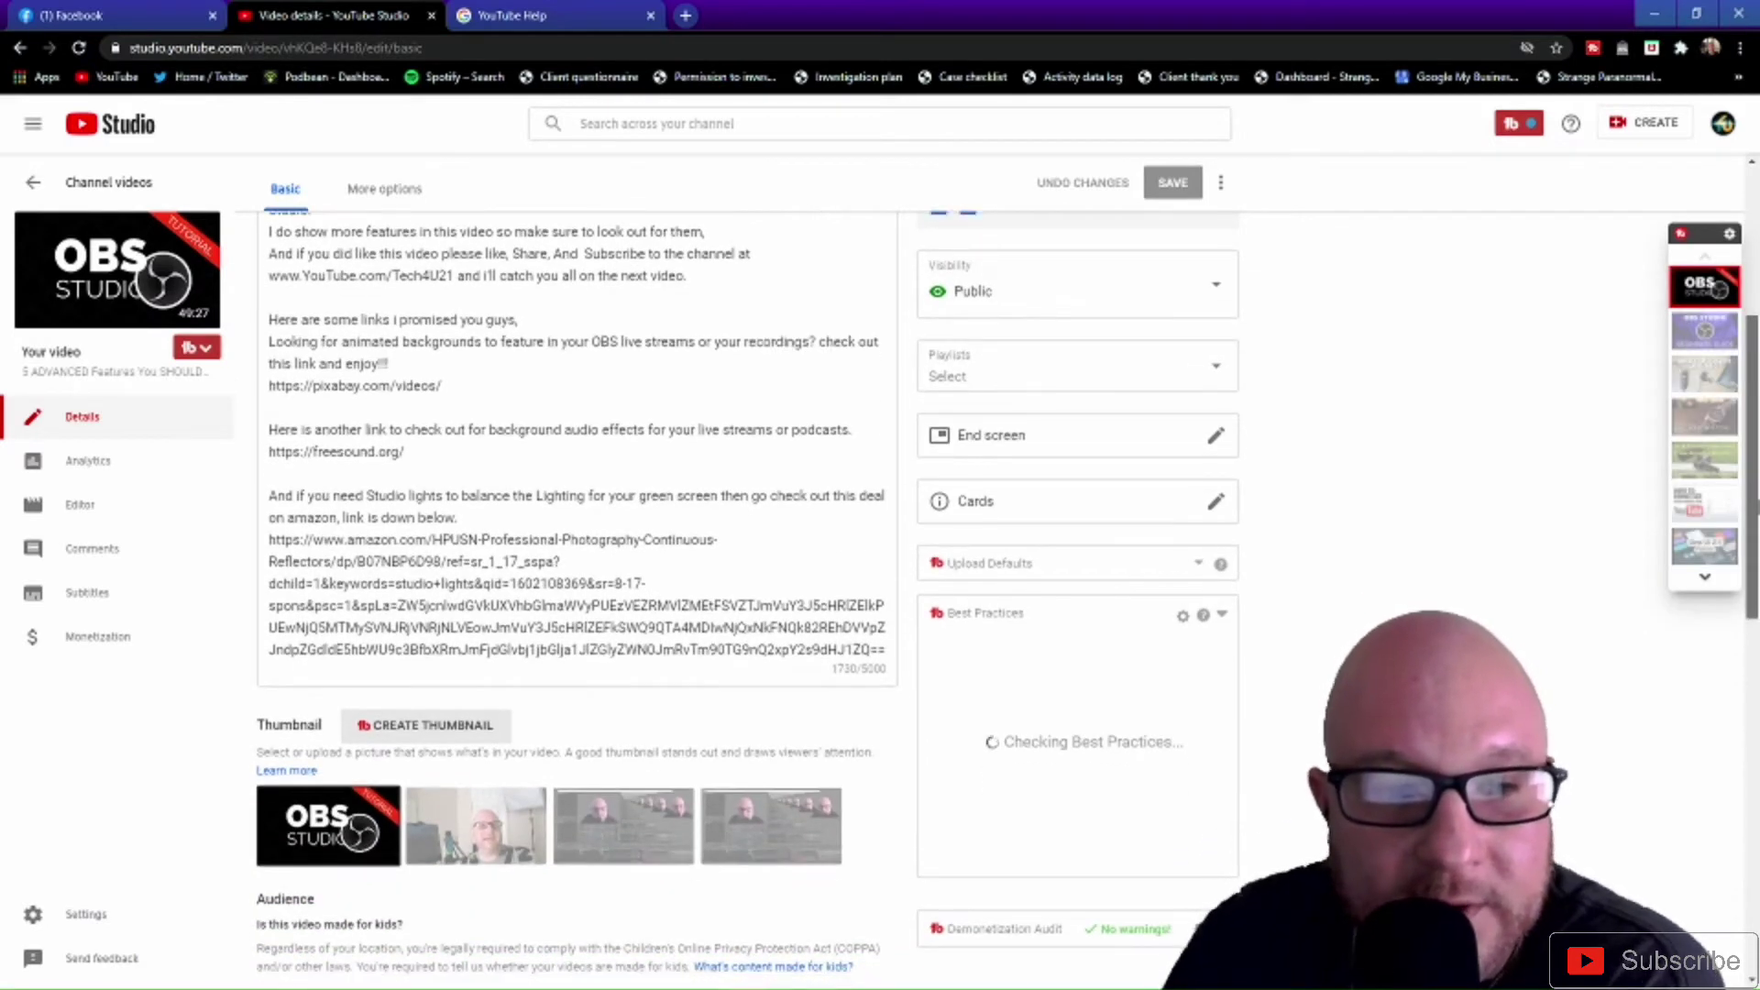
Dismiss the Settings dialog that popped up and highlight the Audience heading.
triple_click(292, 899)
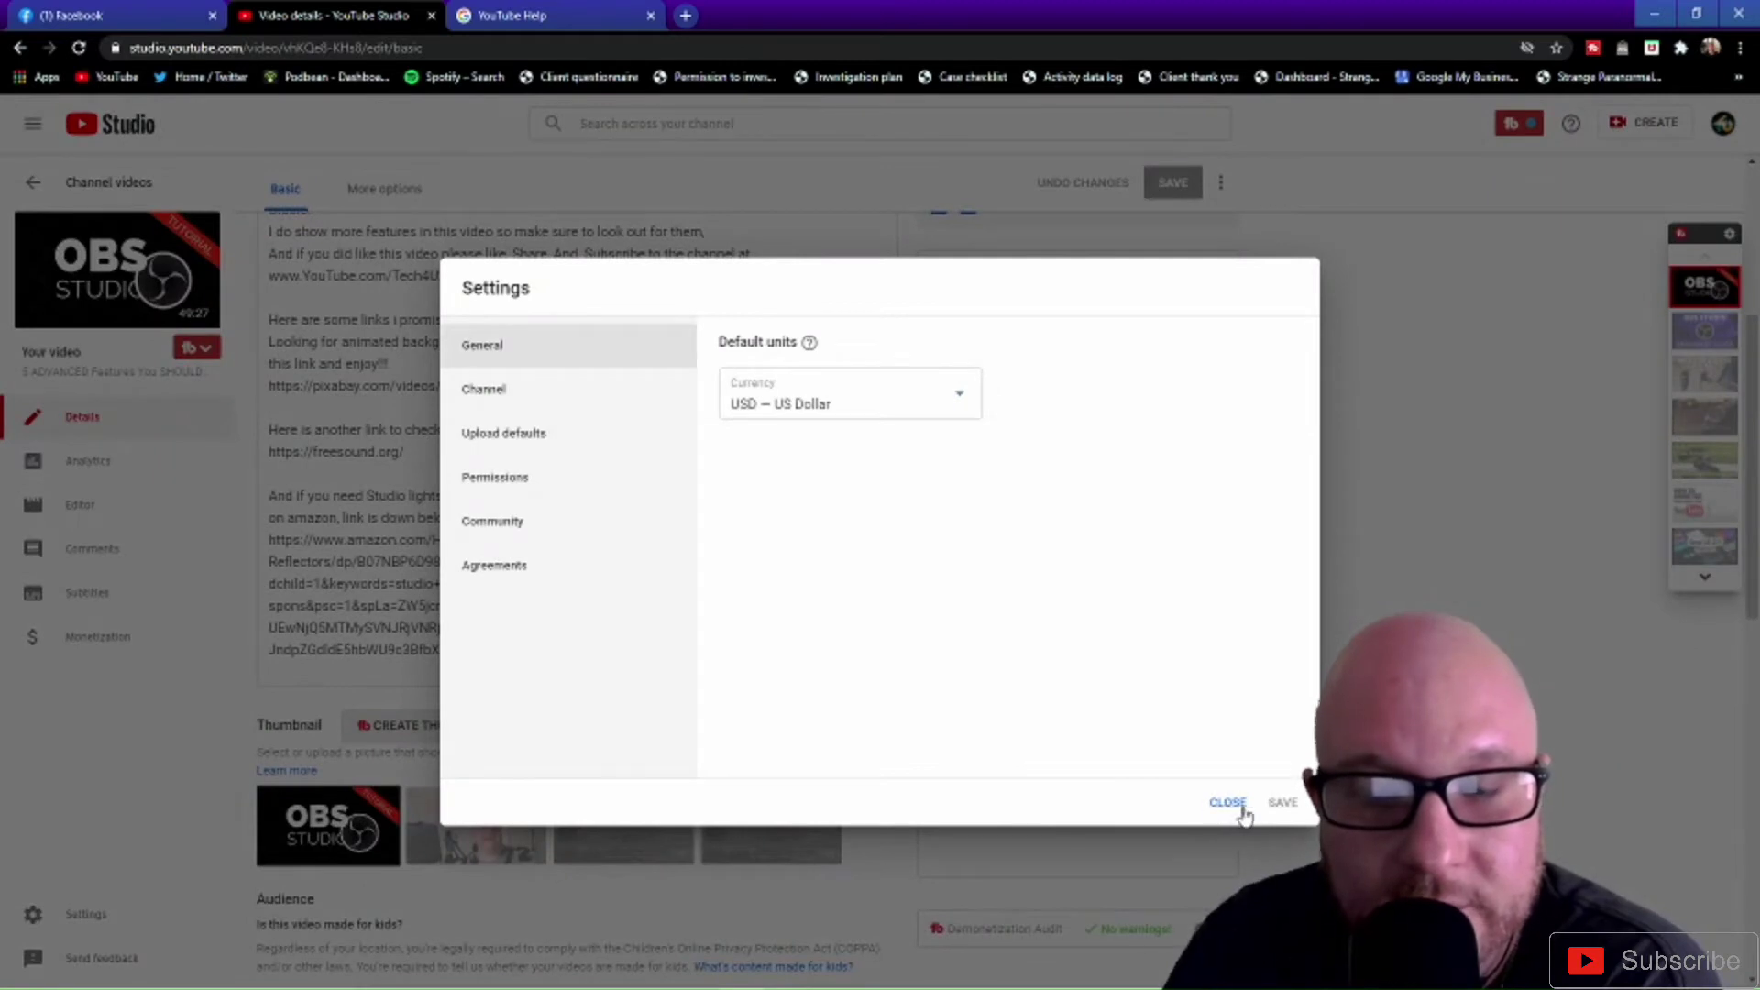
left_click(1228, 803)
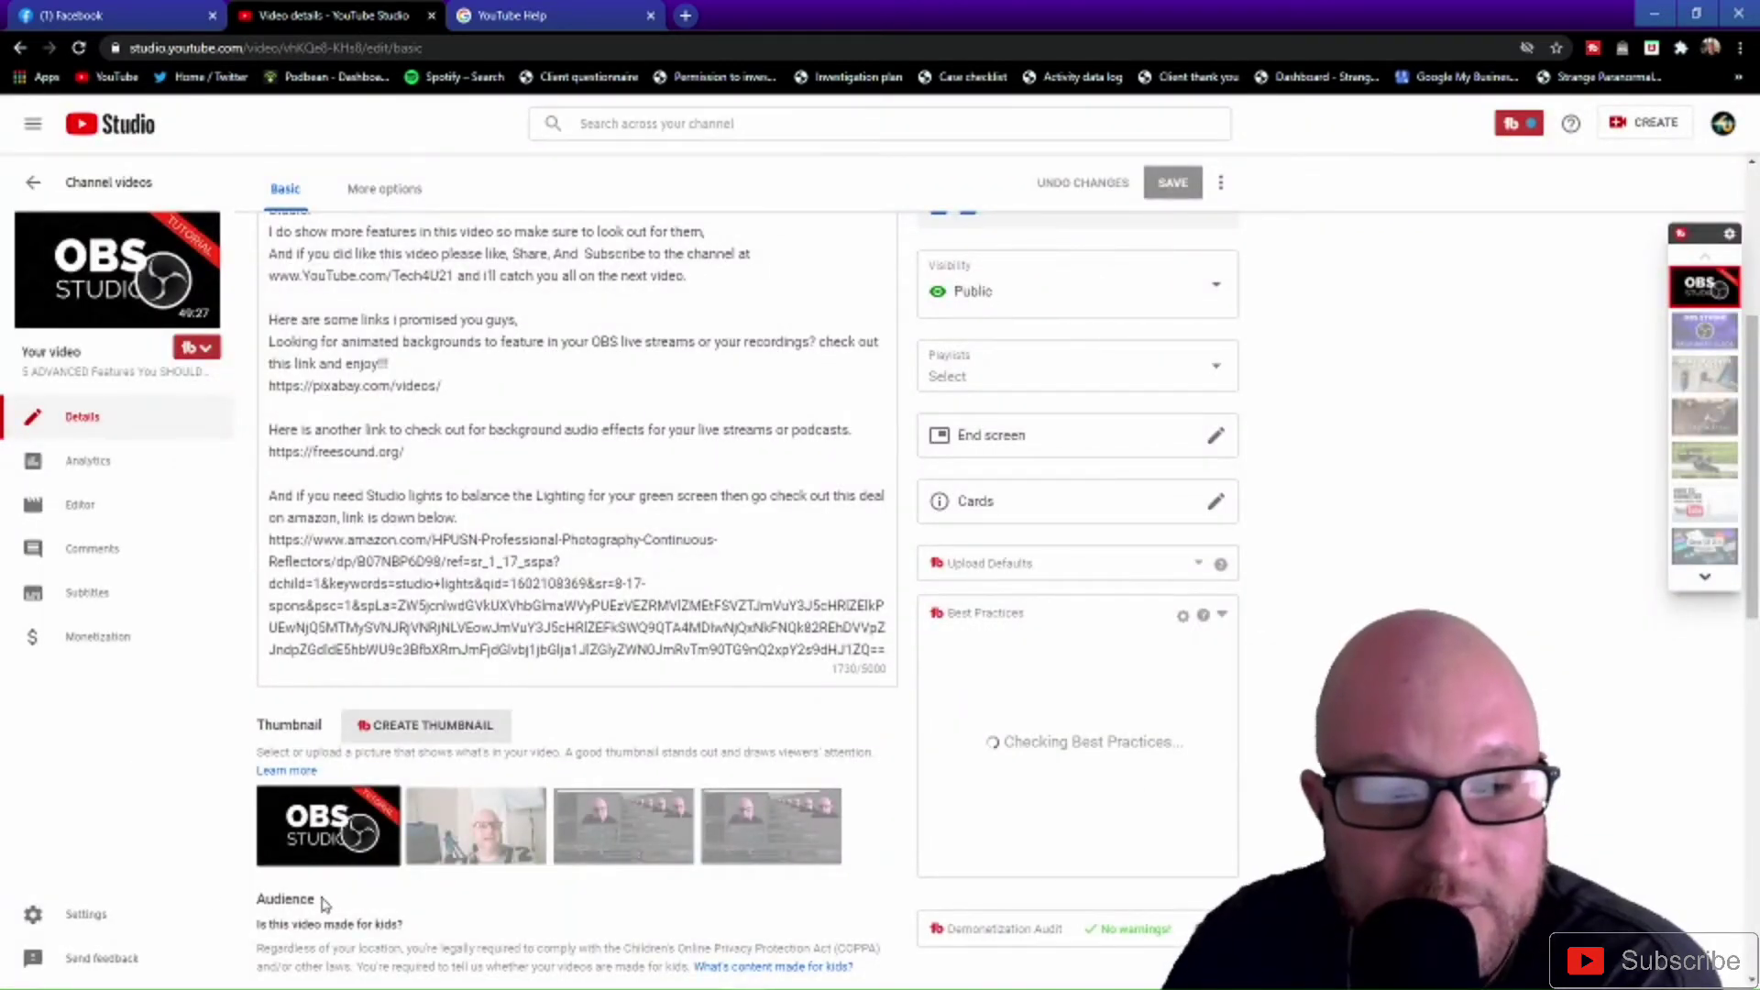
double_click(259, 901)
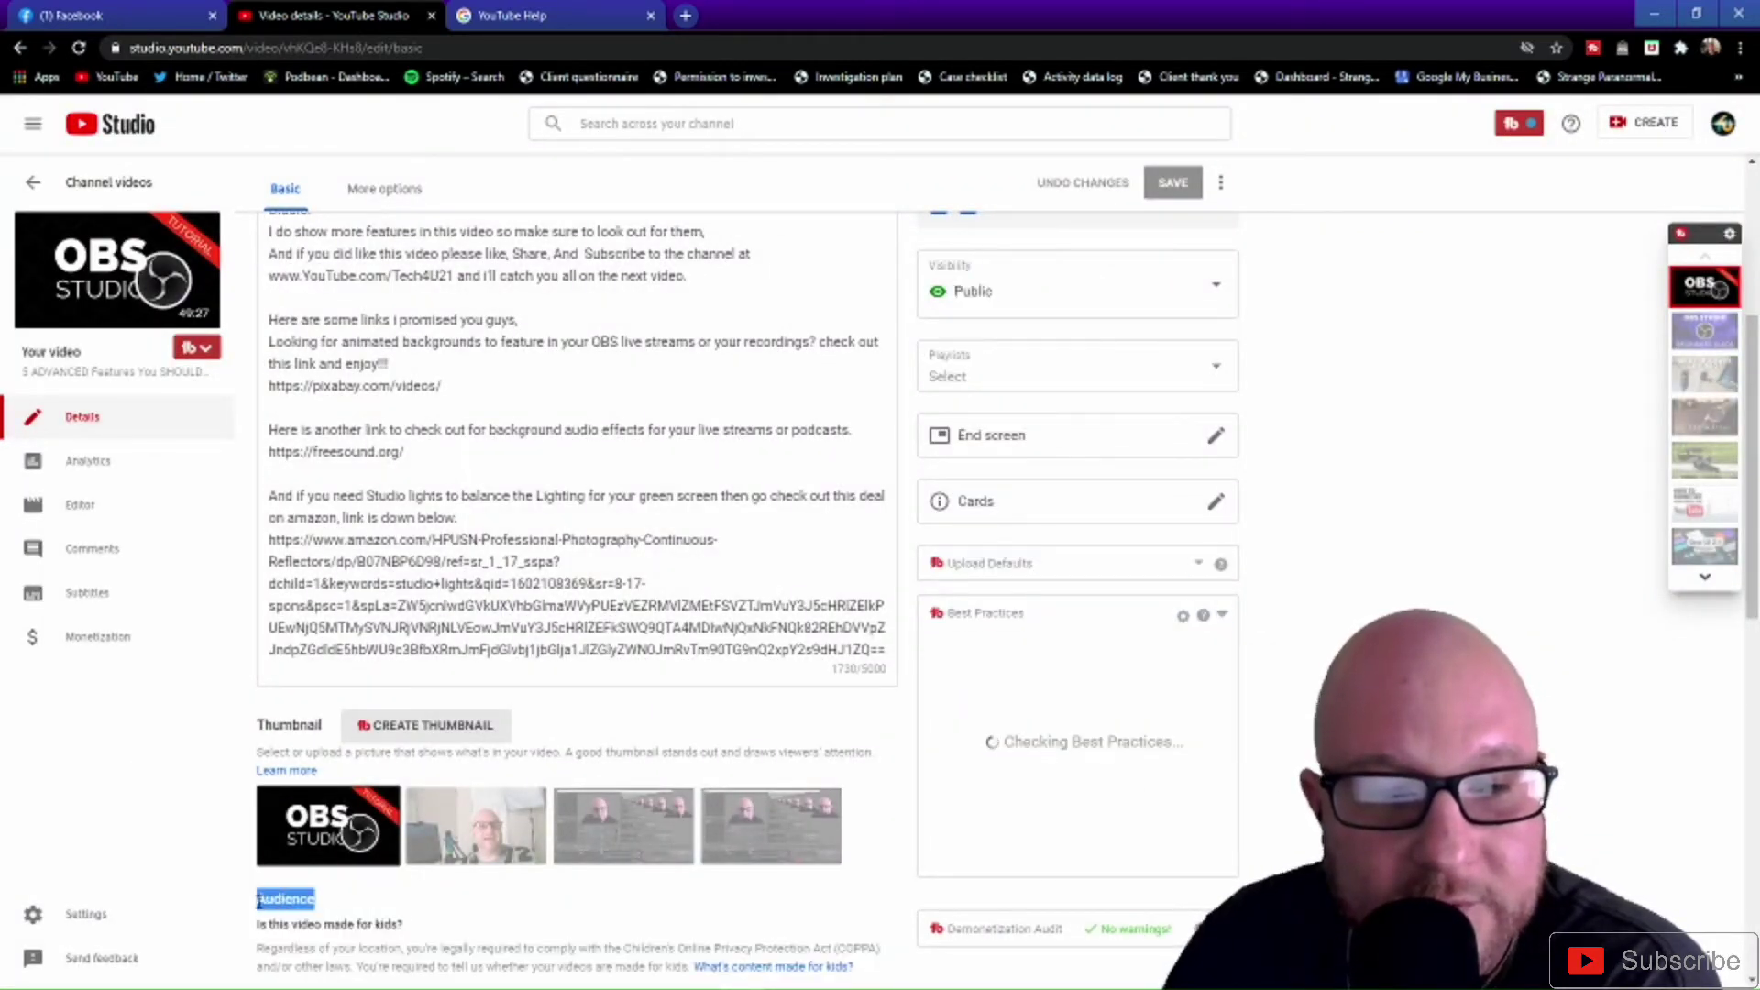
Confirm the video's Audience reads 'No, it's not made for kids' and collapse the side menu.
left_click(392, 903)
scroll(536, 906, "down", 1)
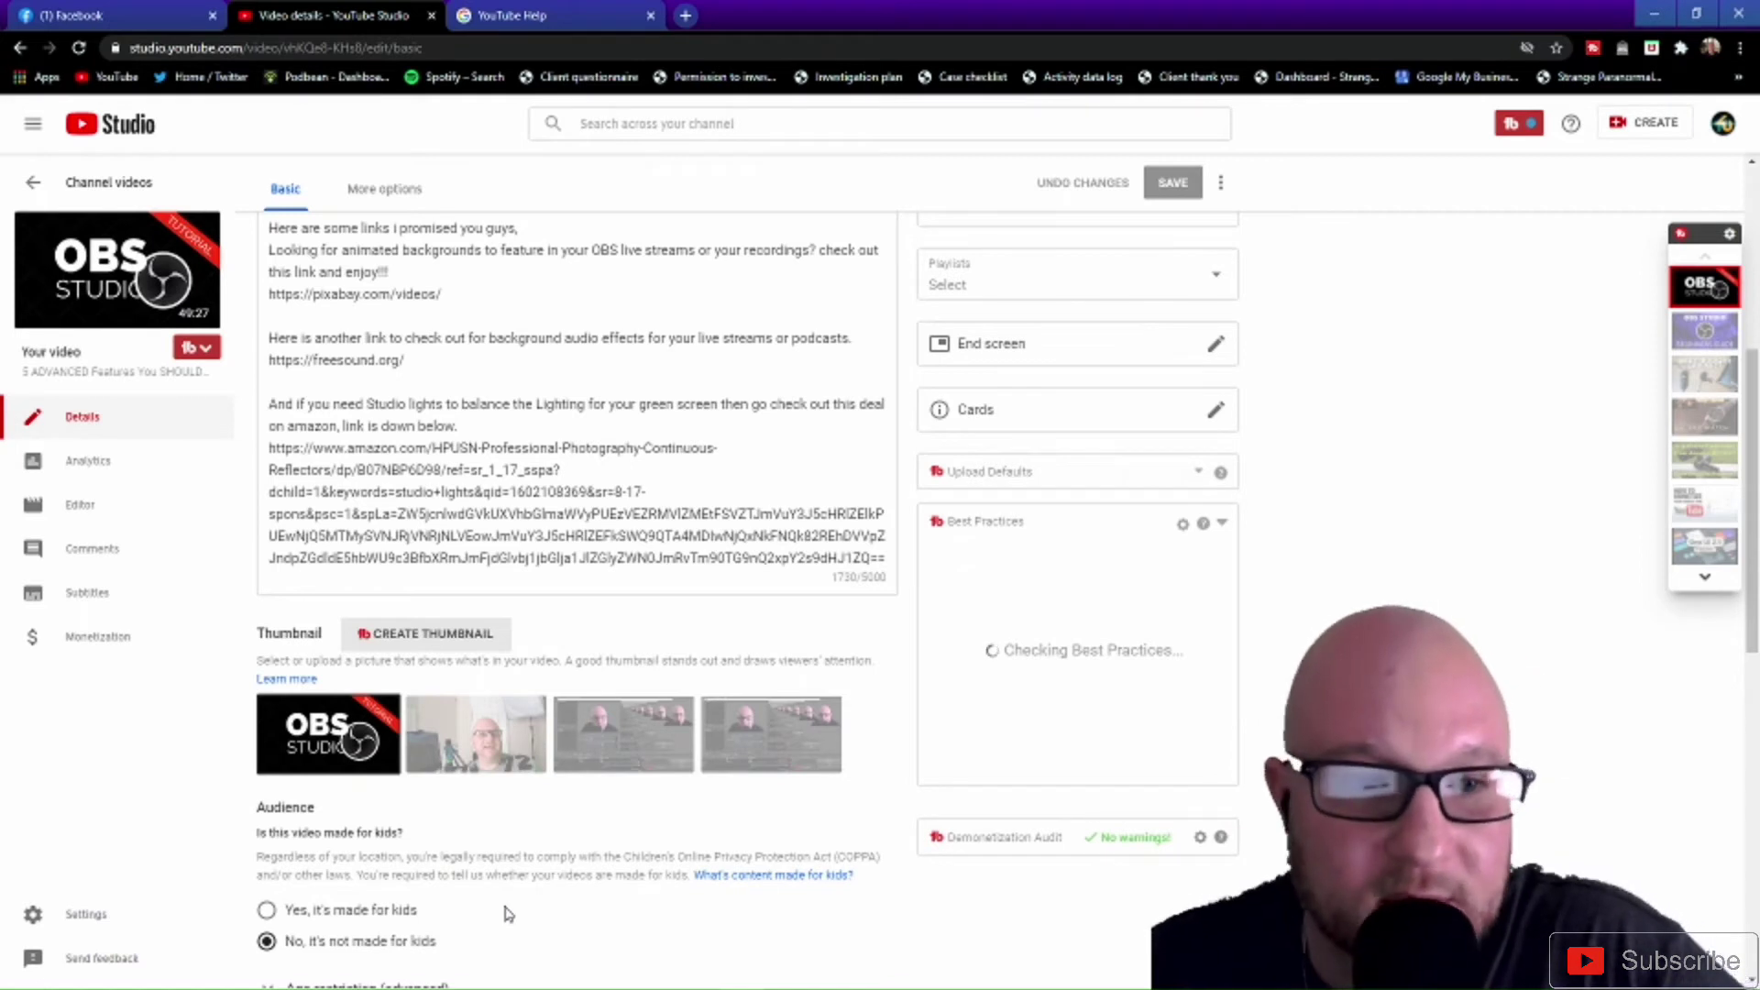
left_click(1721, 128)
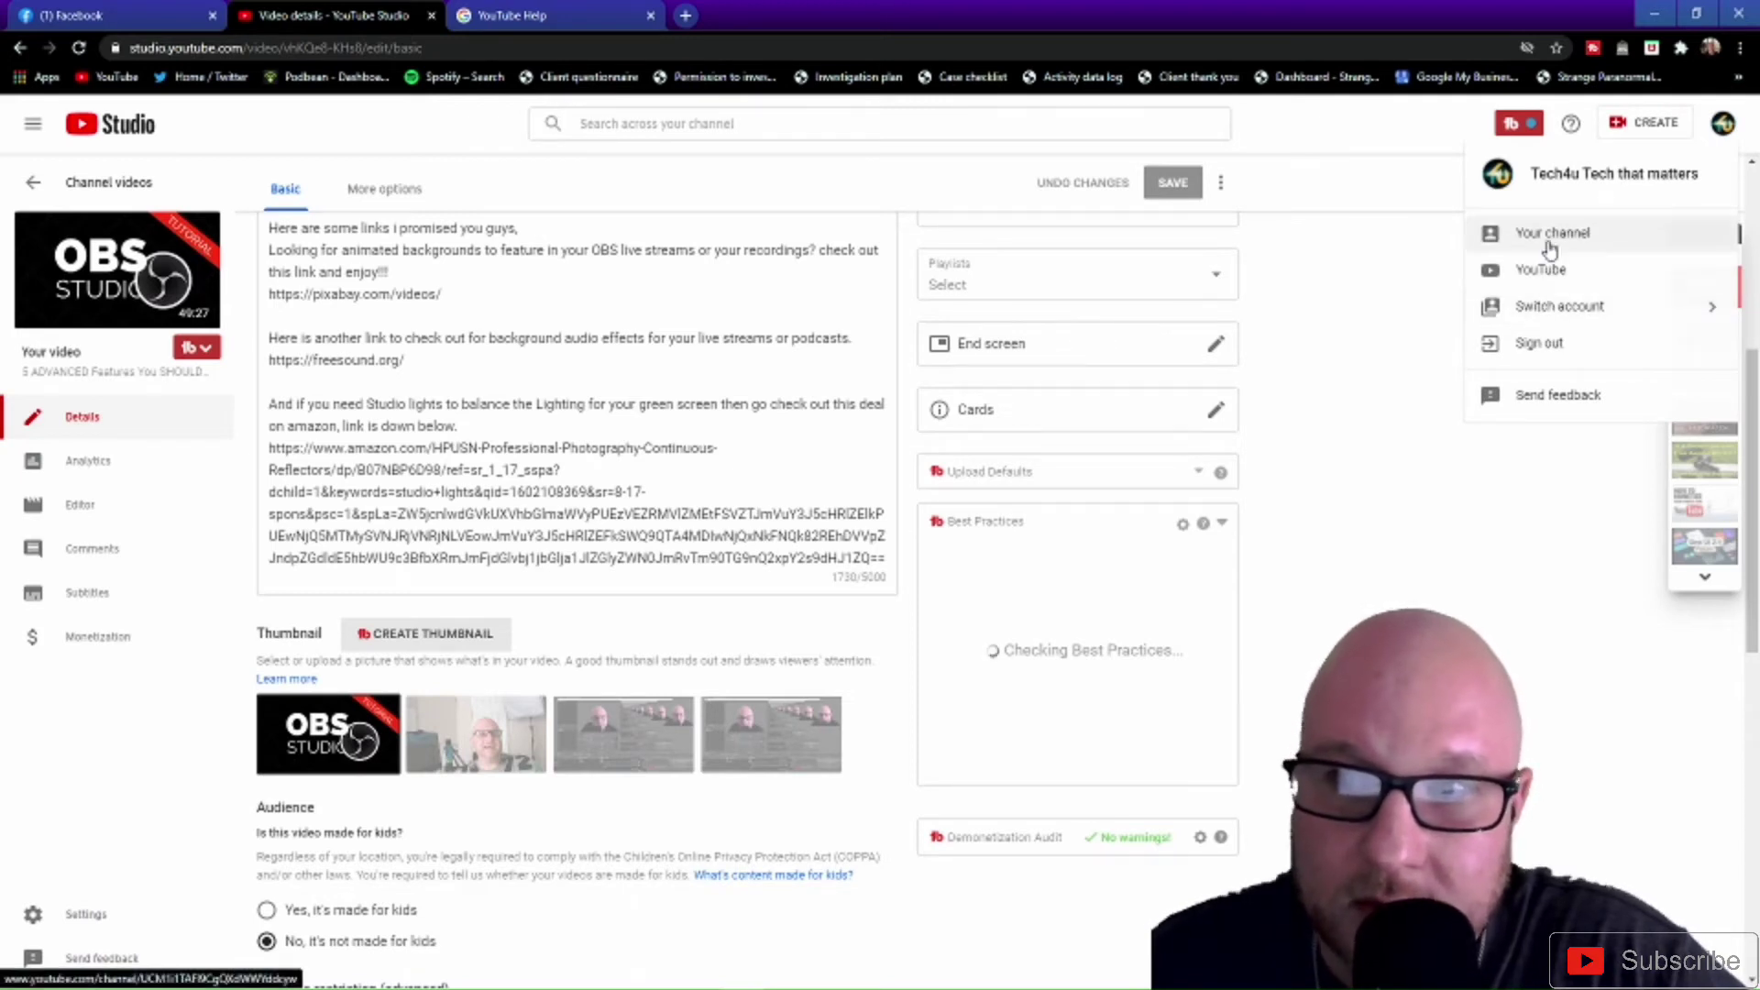
left_click(37, 128)
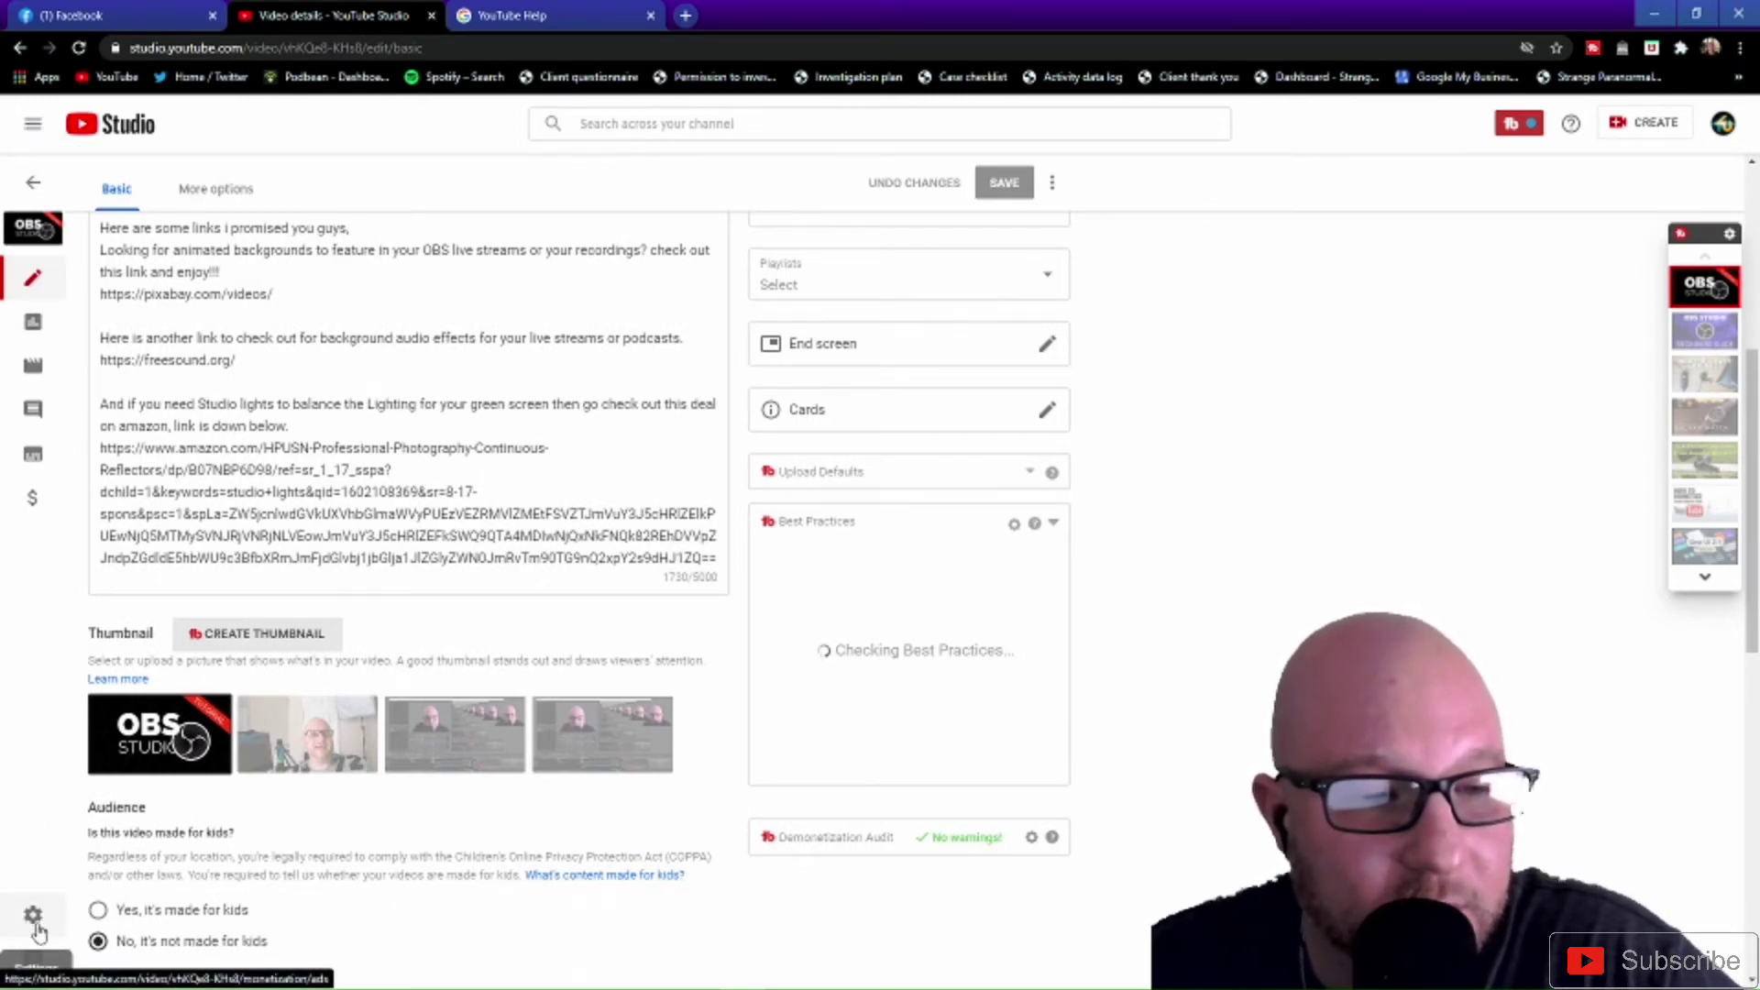
Check the channel's advanced Settings show it as not made for kids, then close Settings.
left_click(33, 921)
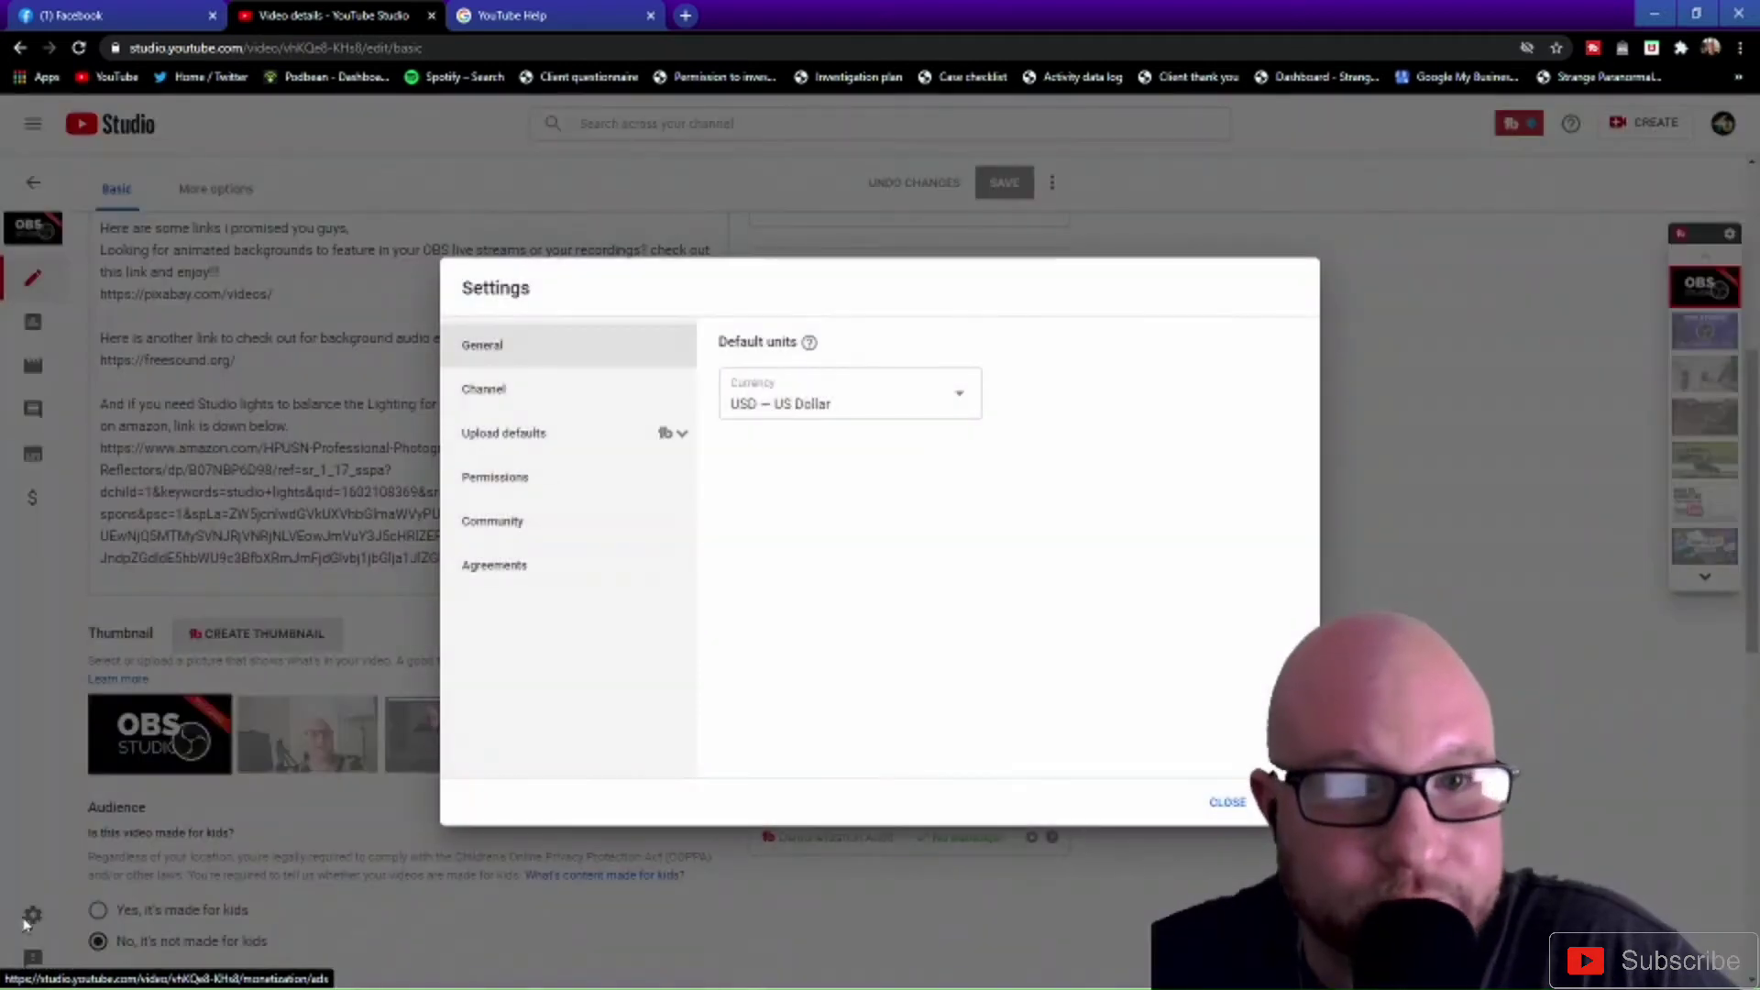
left_click(503, 403)
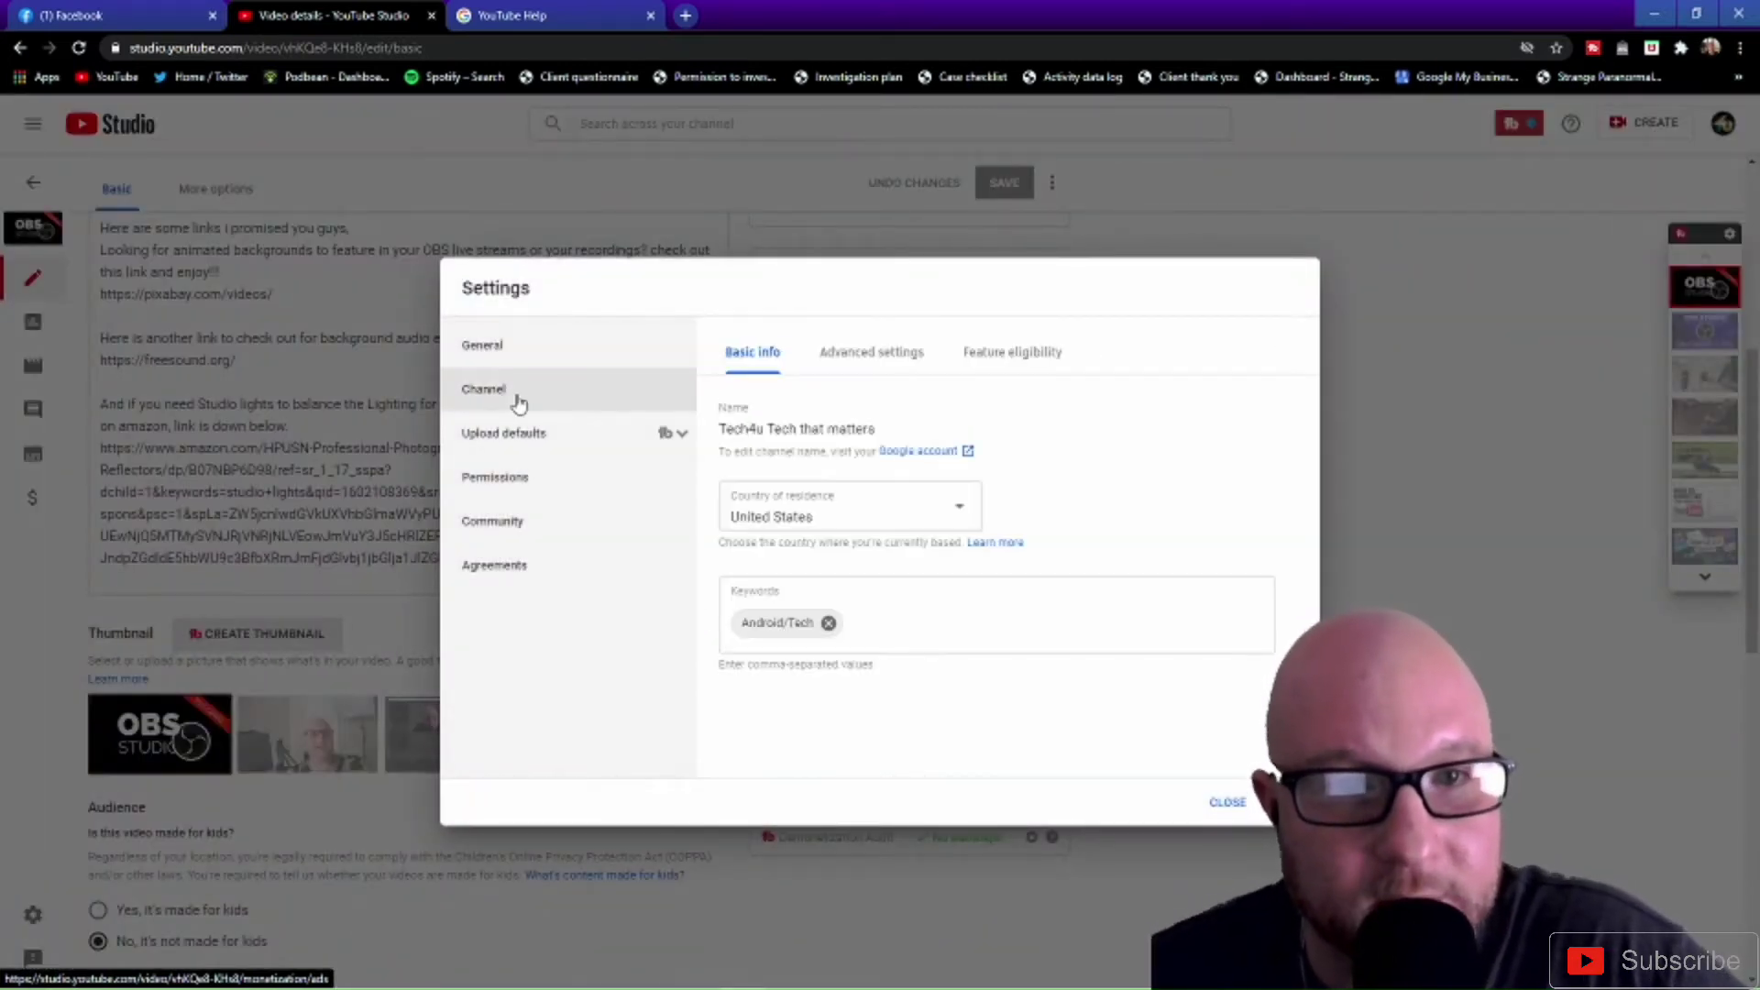
left_click(882, 357)
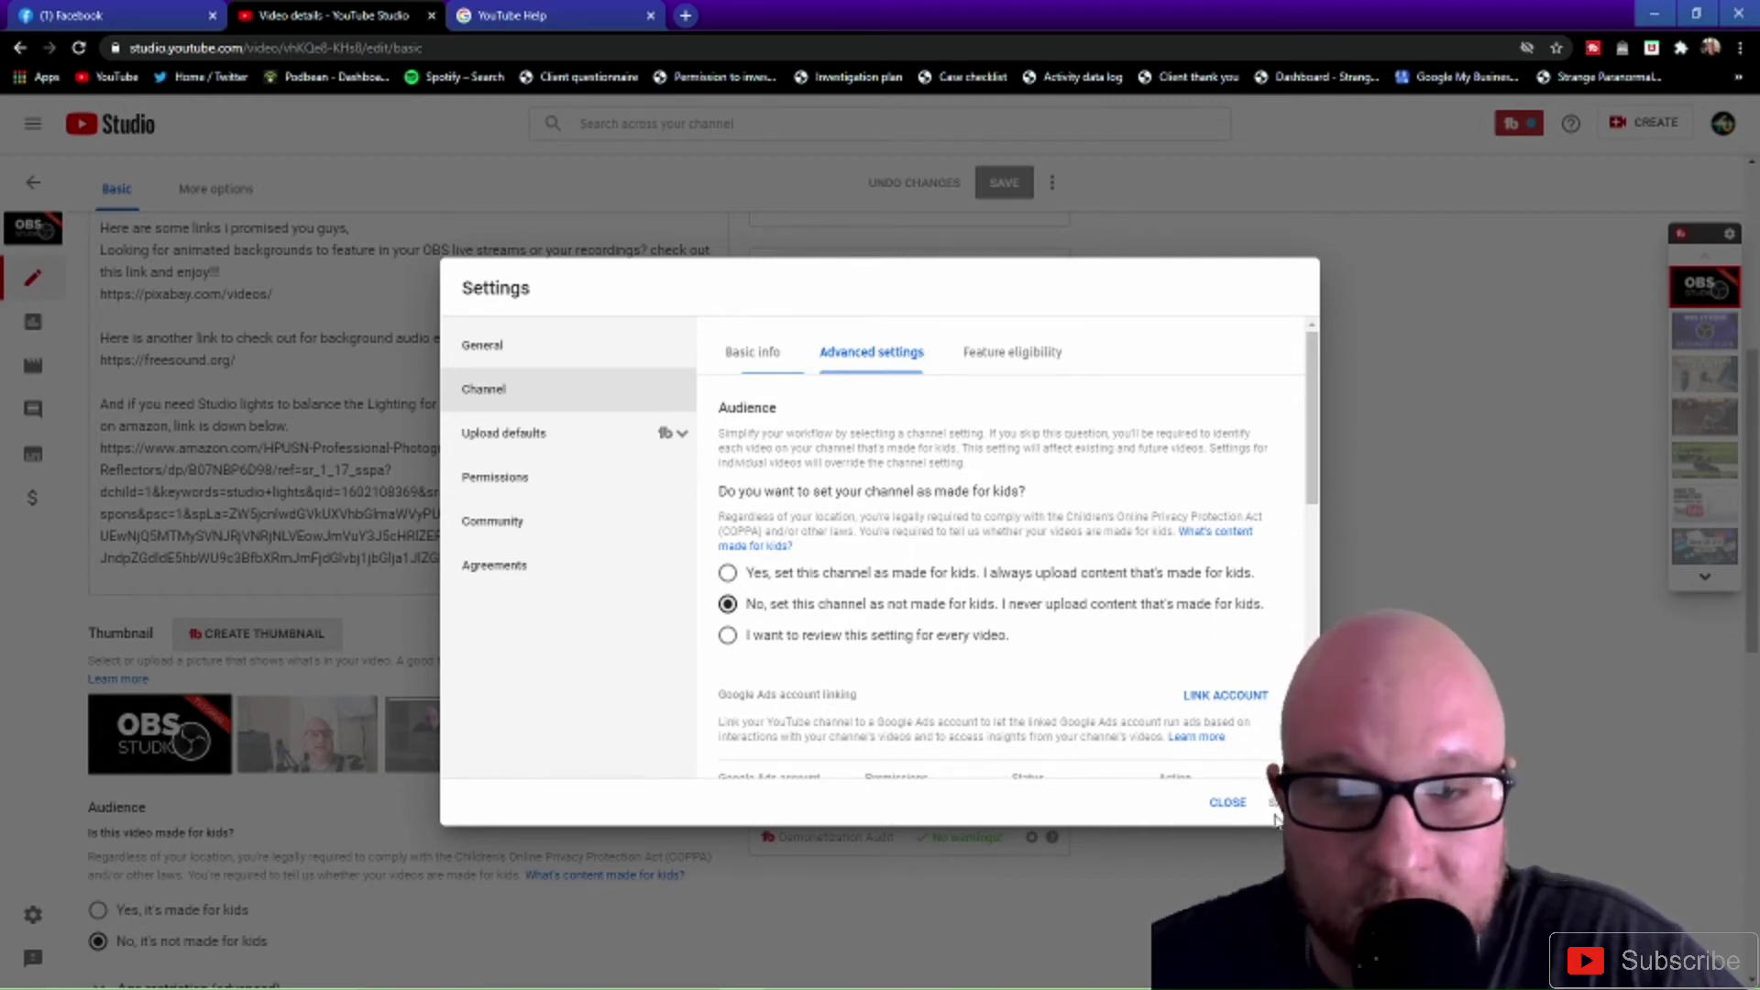
left_click(1227, 805)
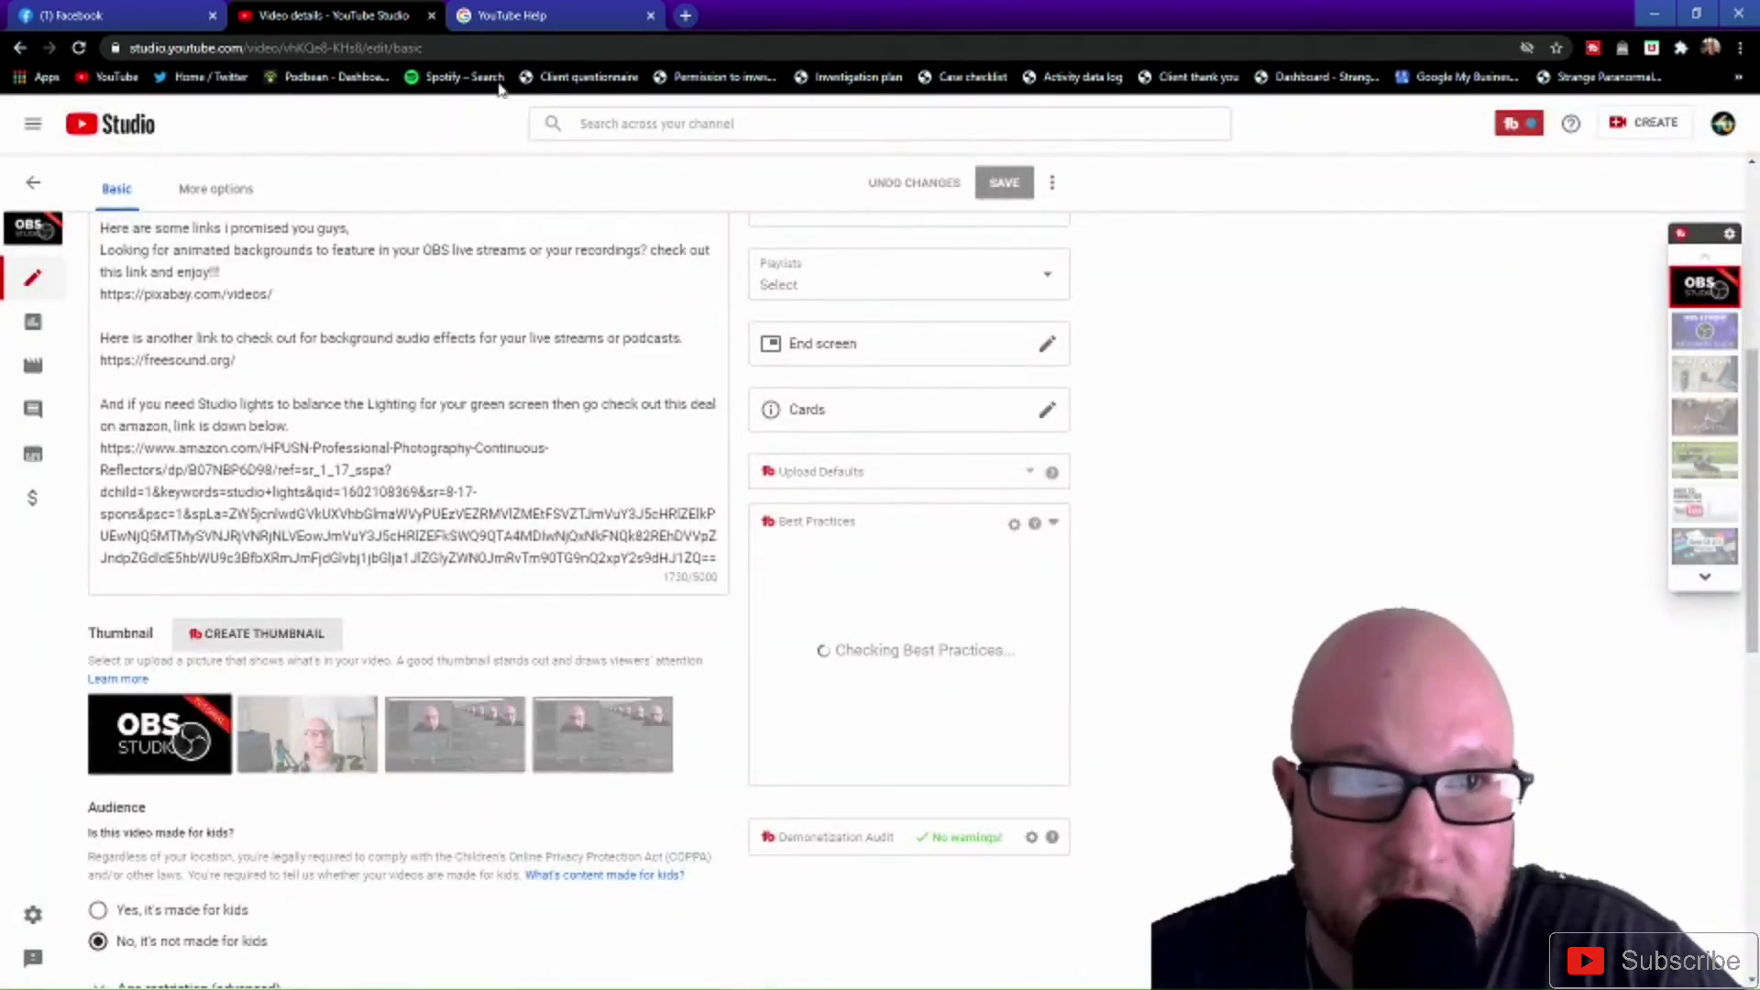
Reload the video details page and switch to the YouTube Help tab.
left_click(80, 49)
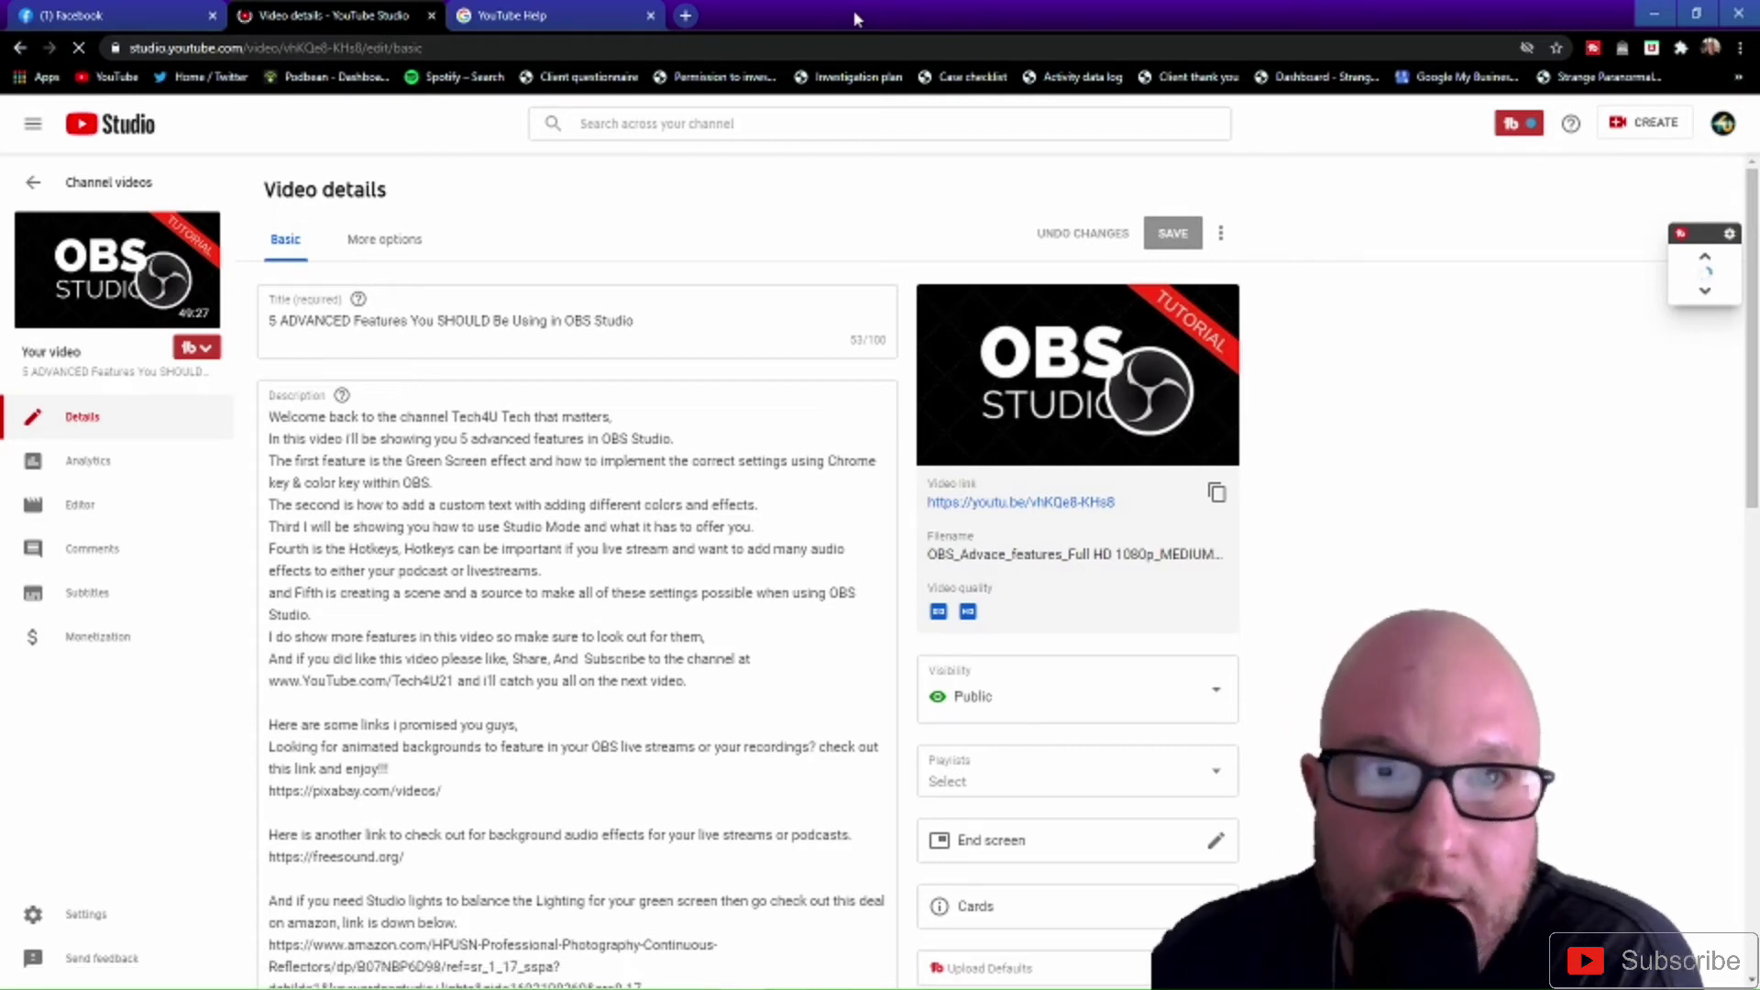
left_click(561, 20)
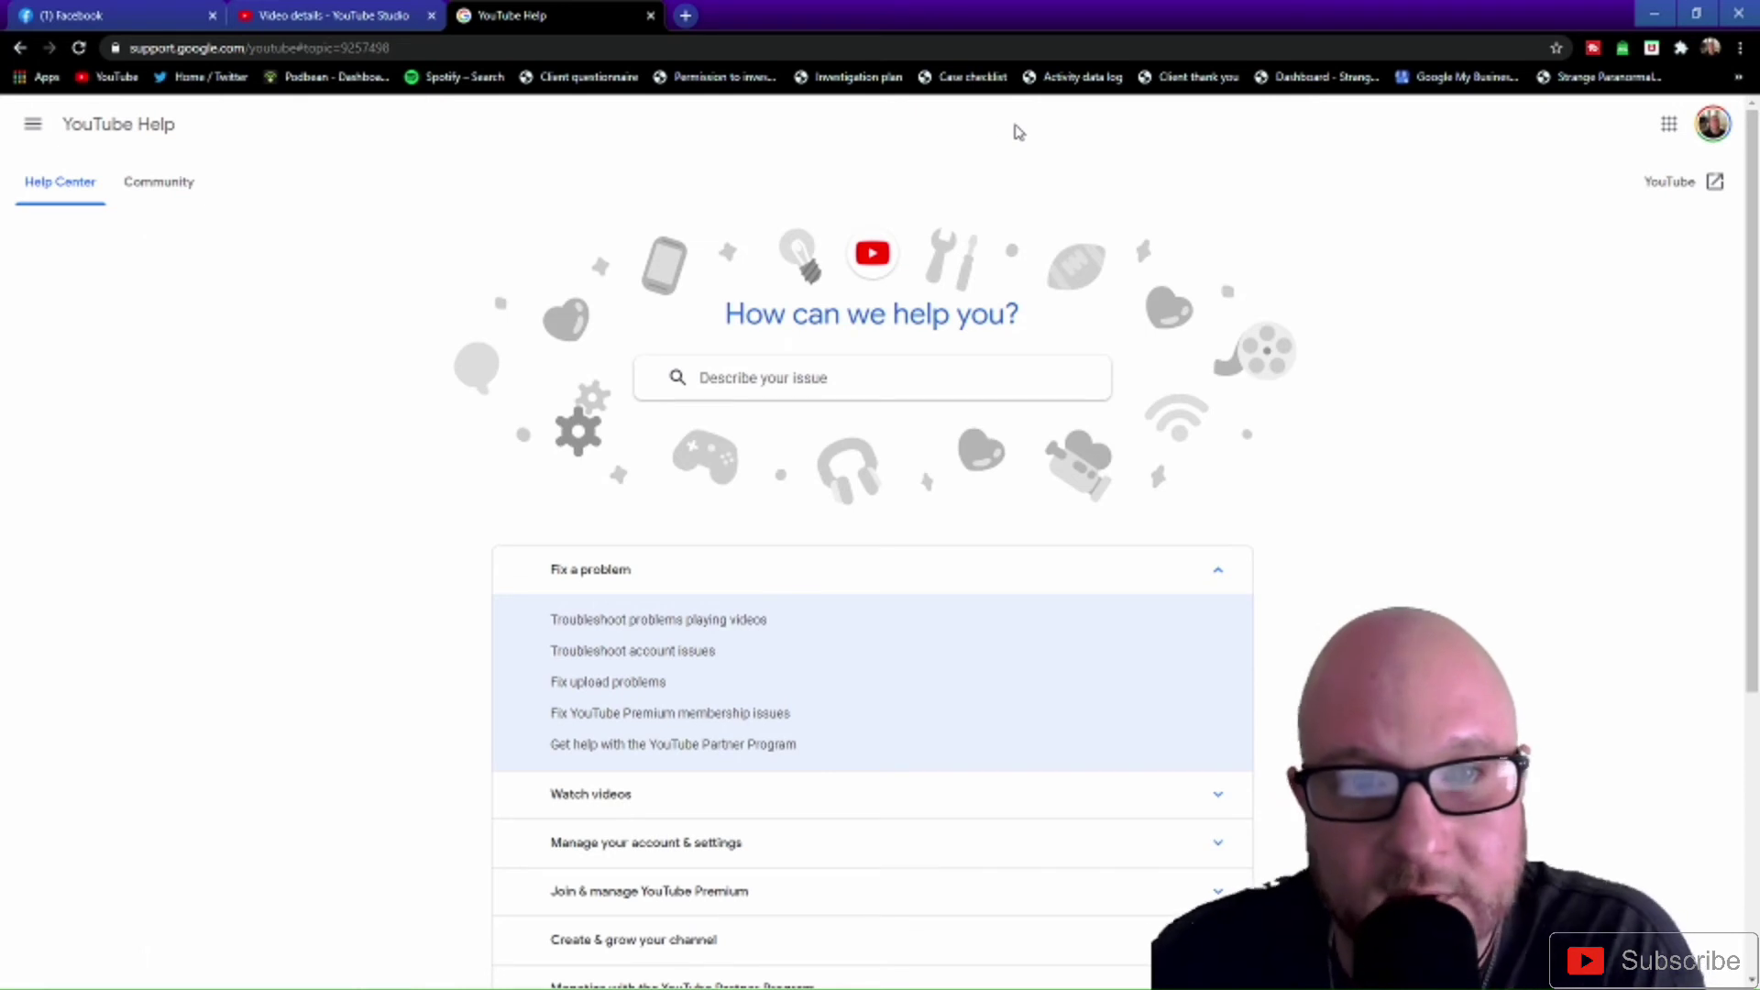
Scroll down to 'Need more help?' and open the Contact us page.
scroll(878, 410, "down", 5)
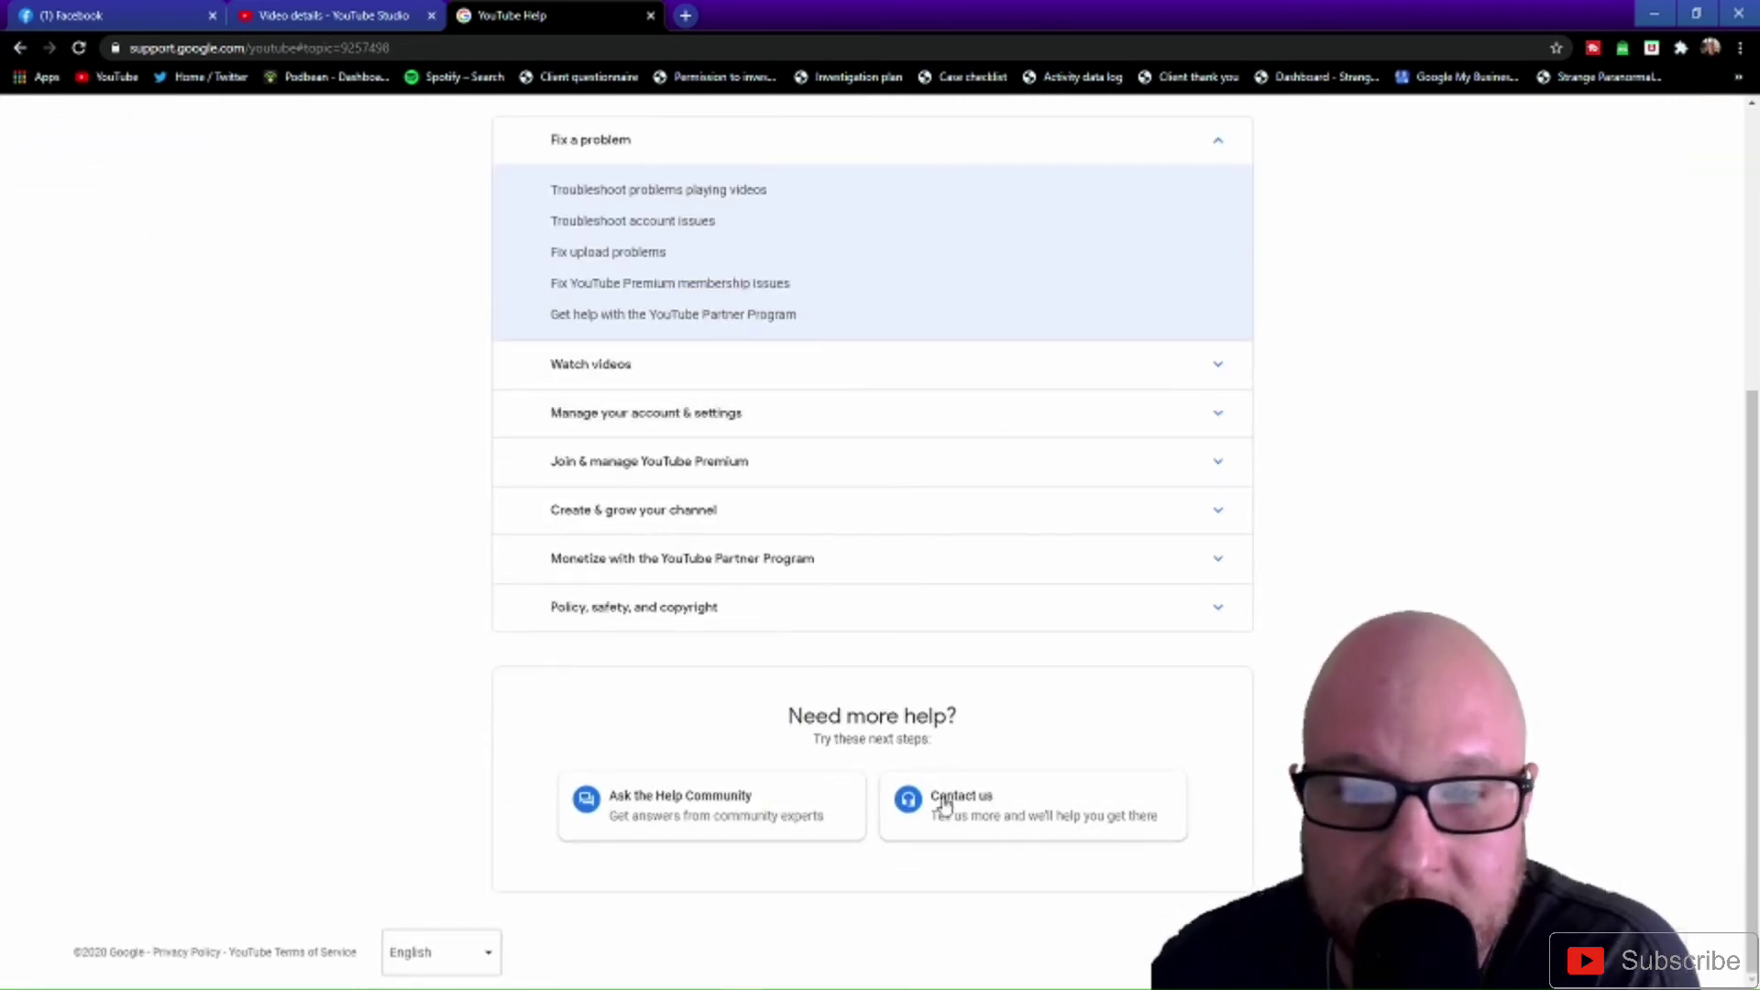
left_click(975, 818)
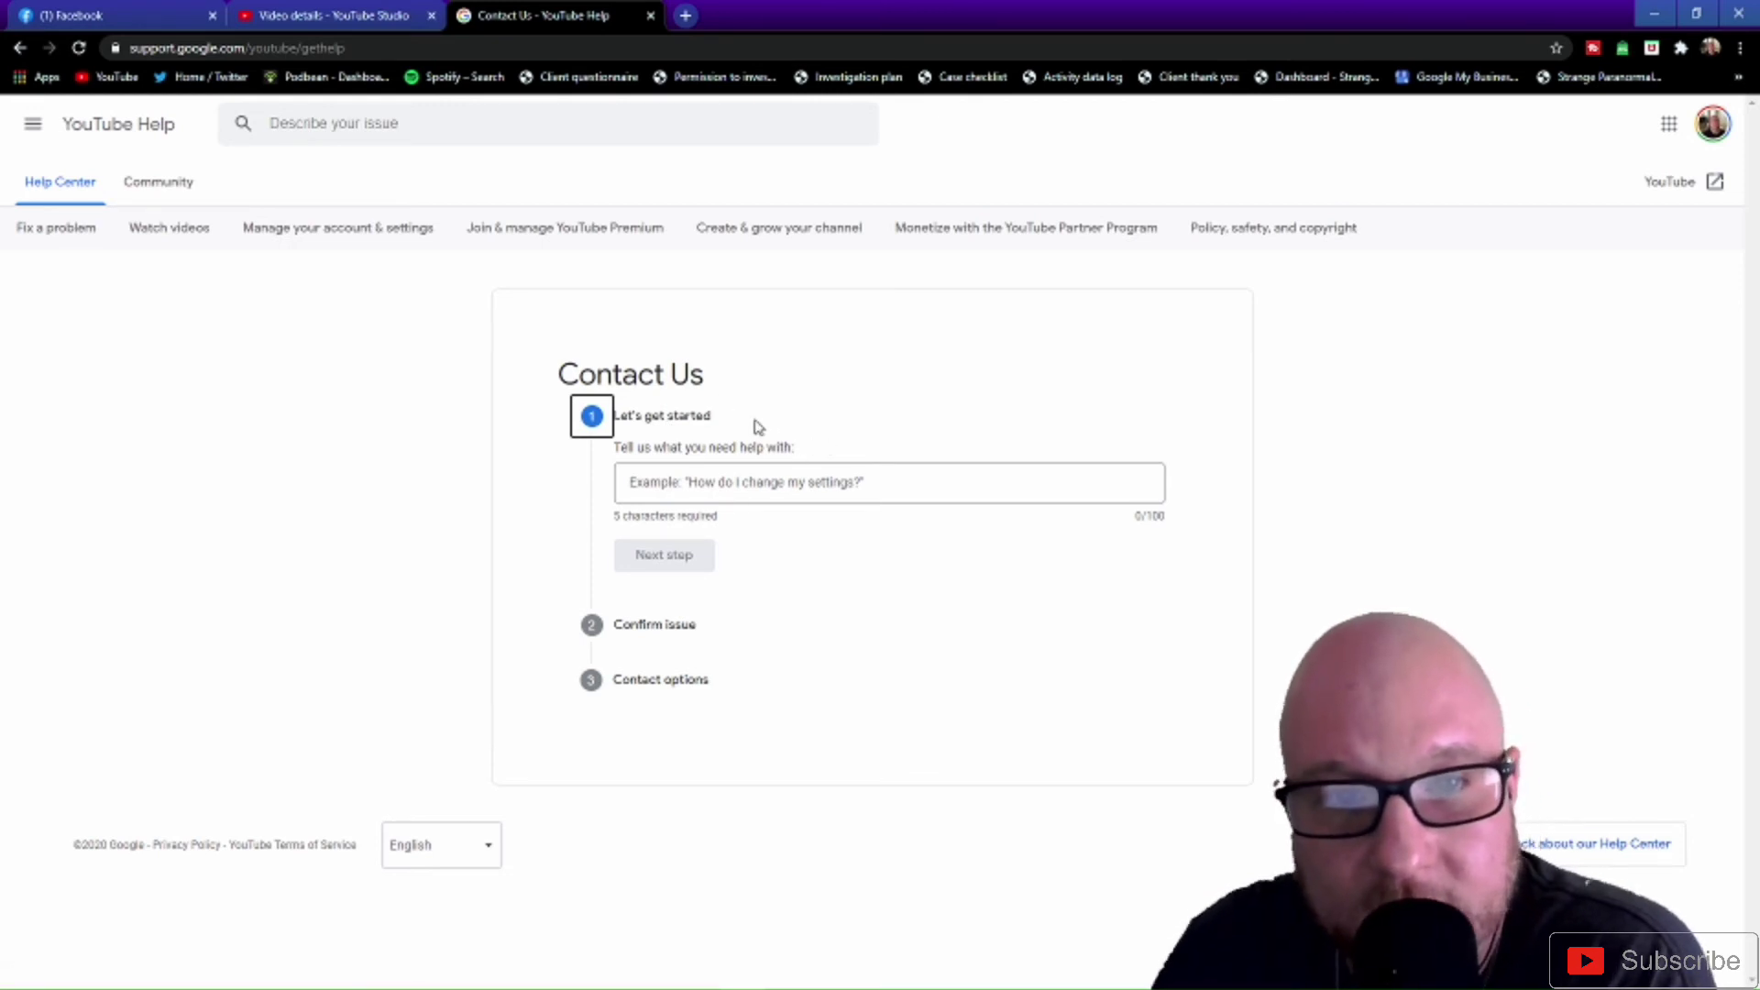
Leave the Contact Us form, browse Help's 'Fix a problem' topics, then return to the Studio details tab.
left_click(647, 486)
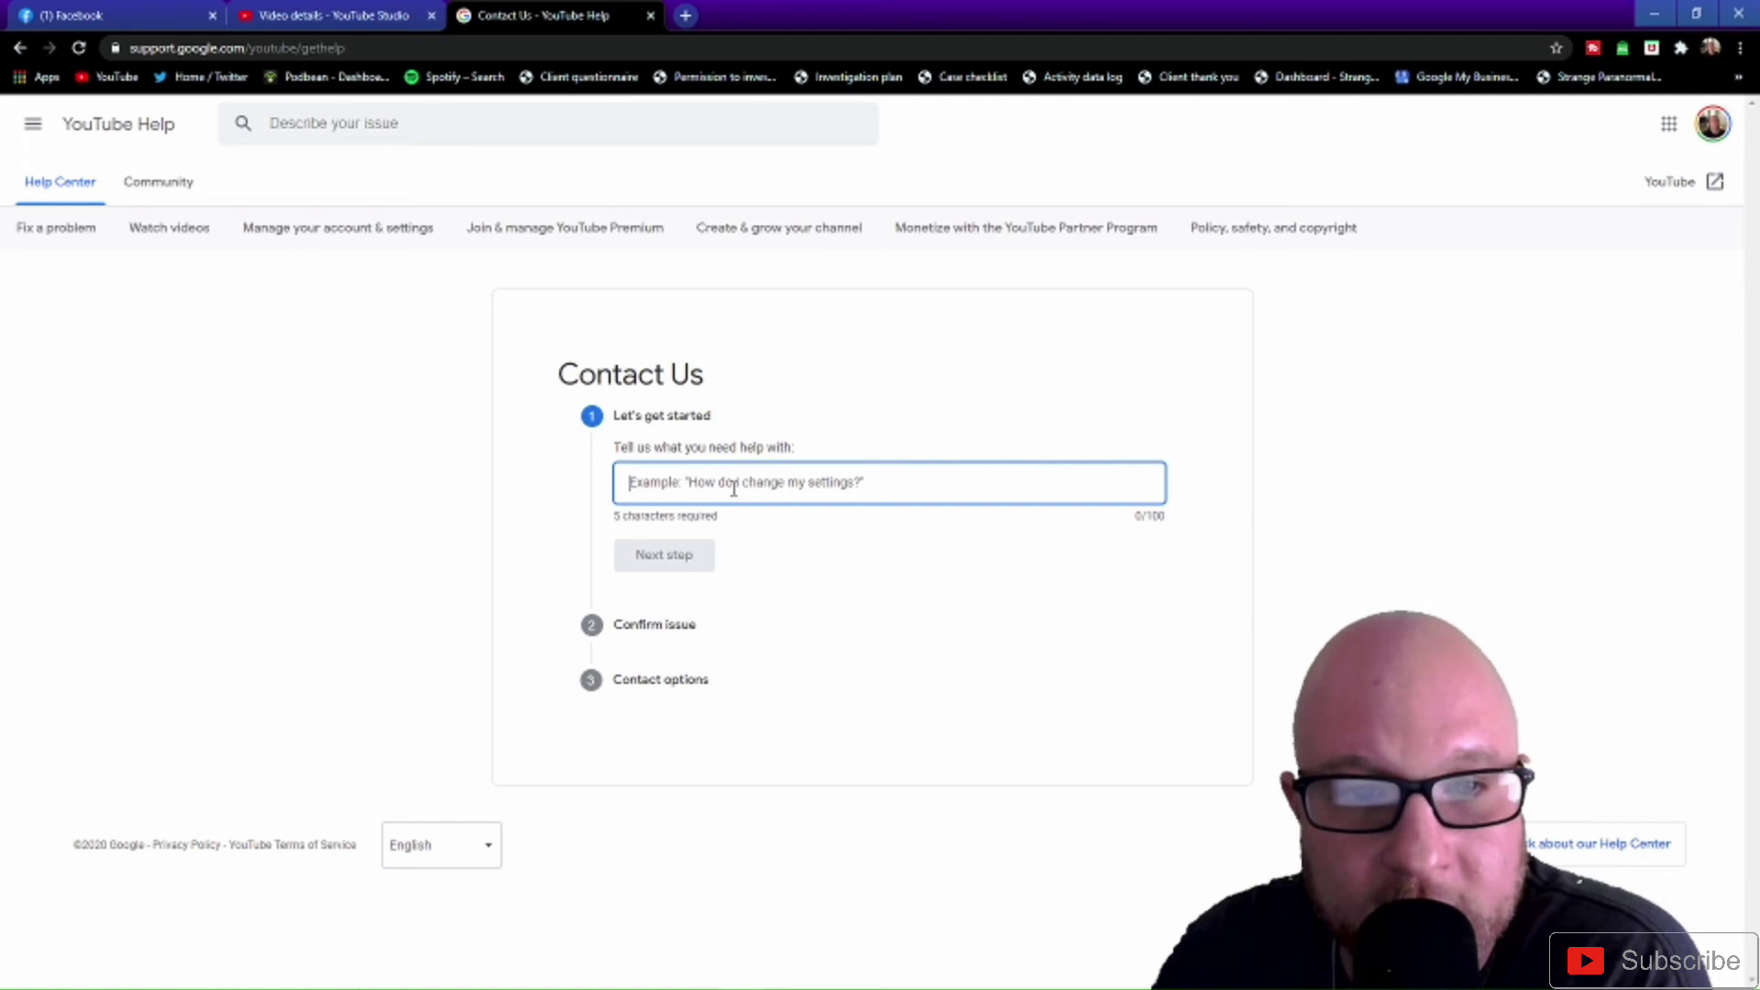
left_click(650, 569)
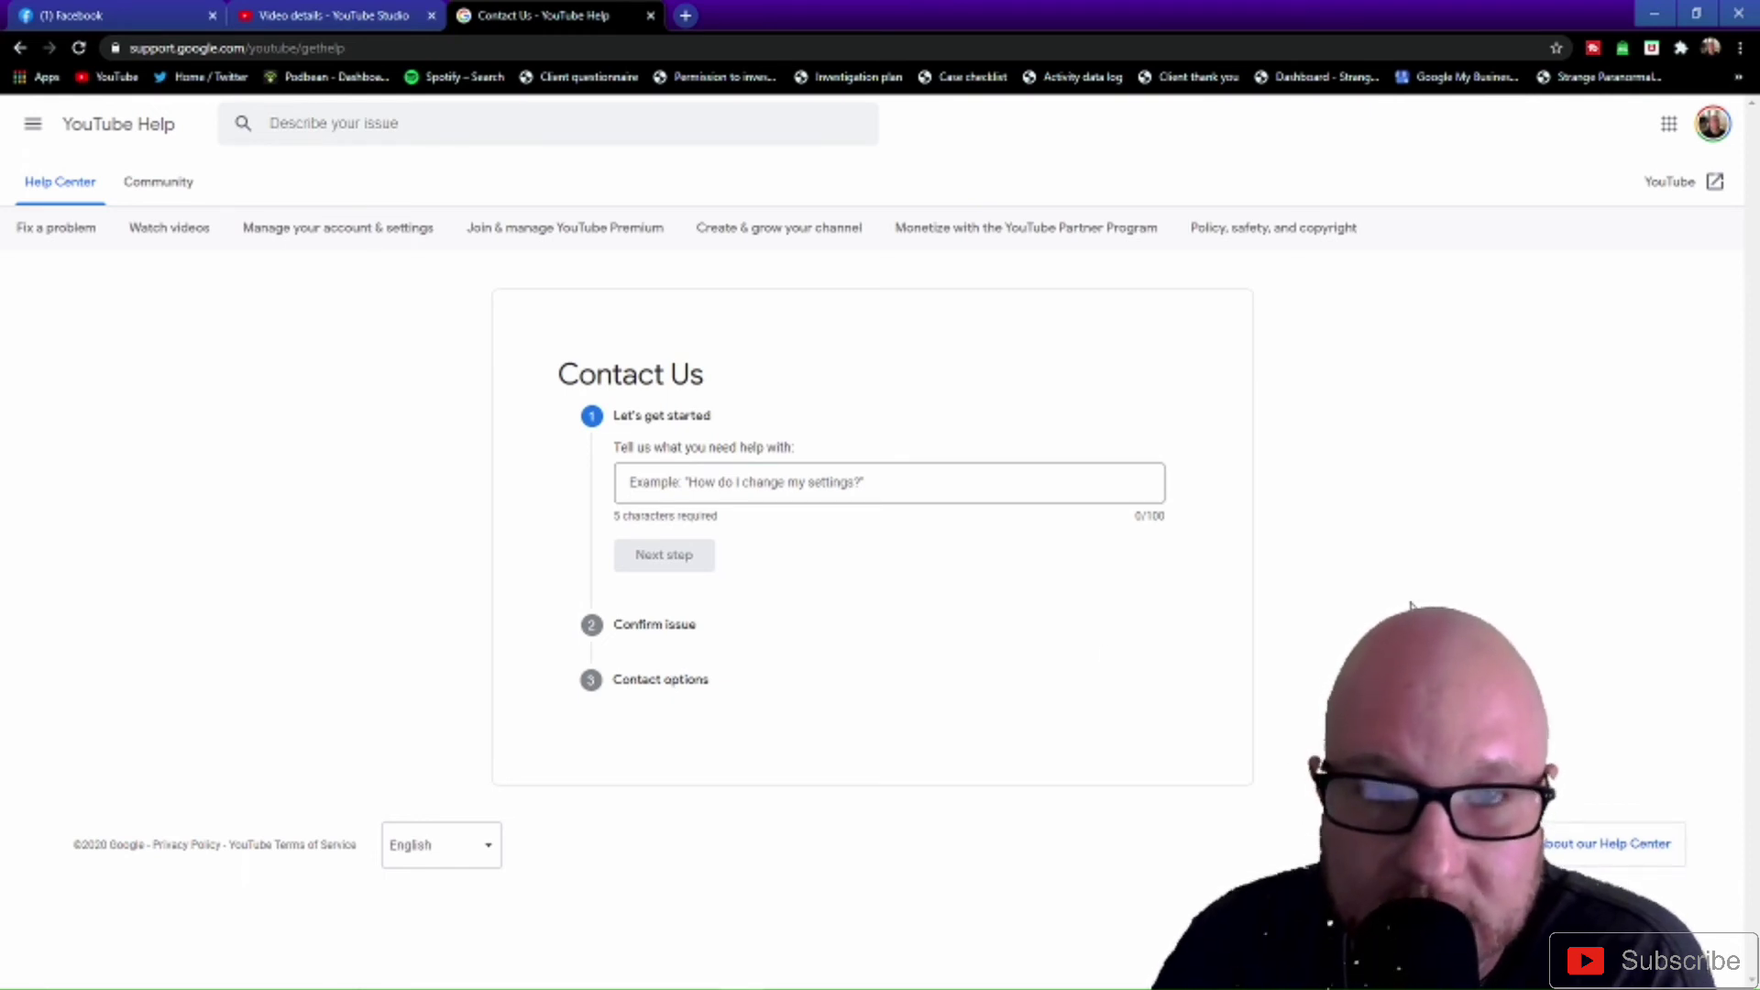
left_click(87, 138)
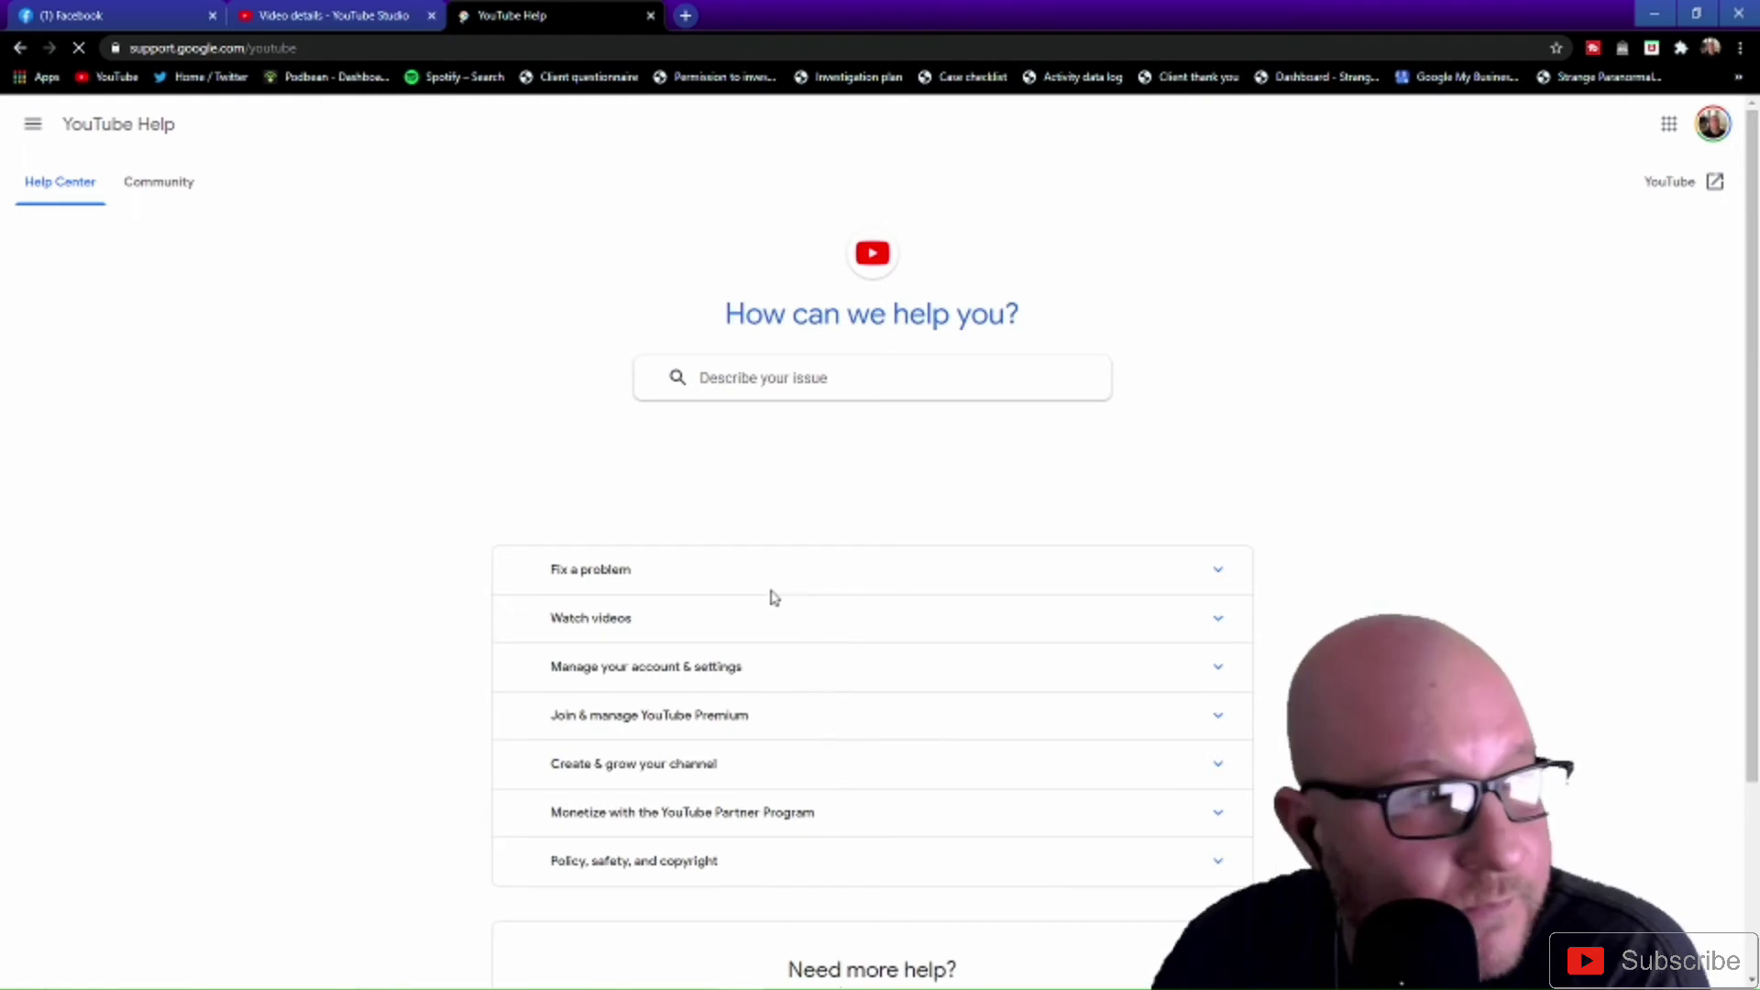
left_click(803, 561)
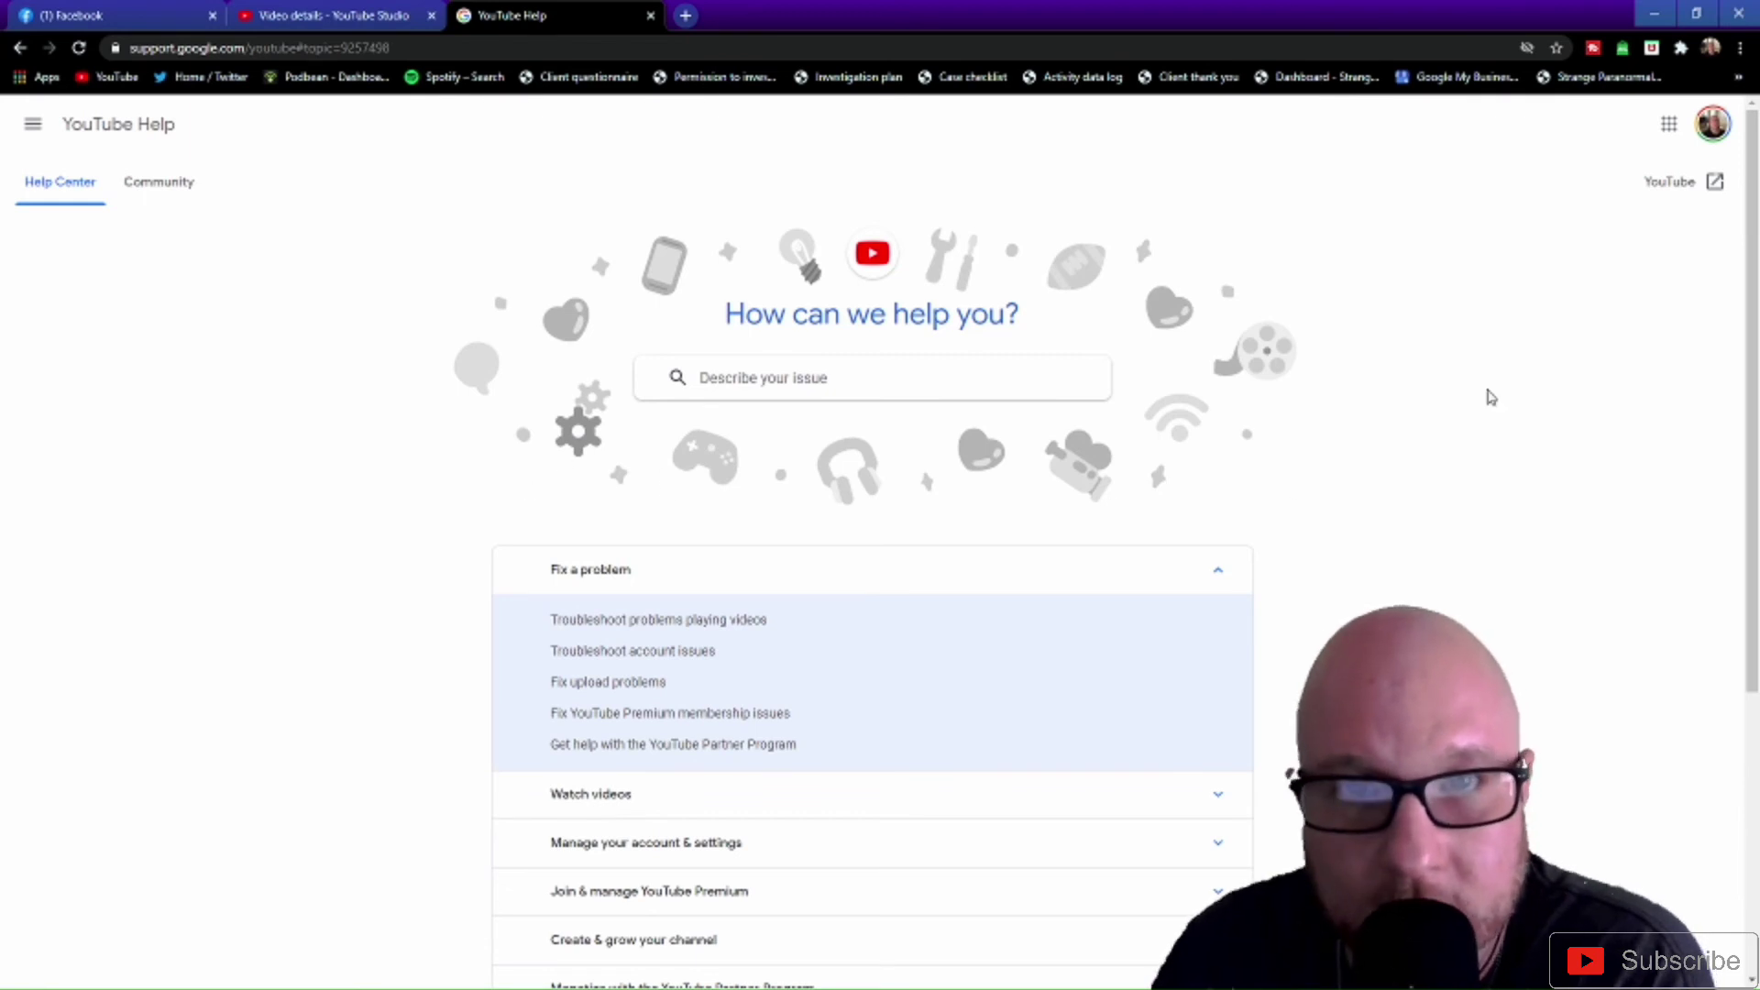
left_click(328, 16)
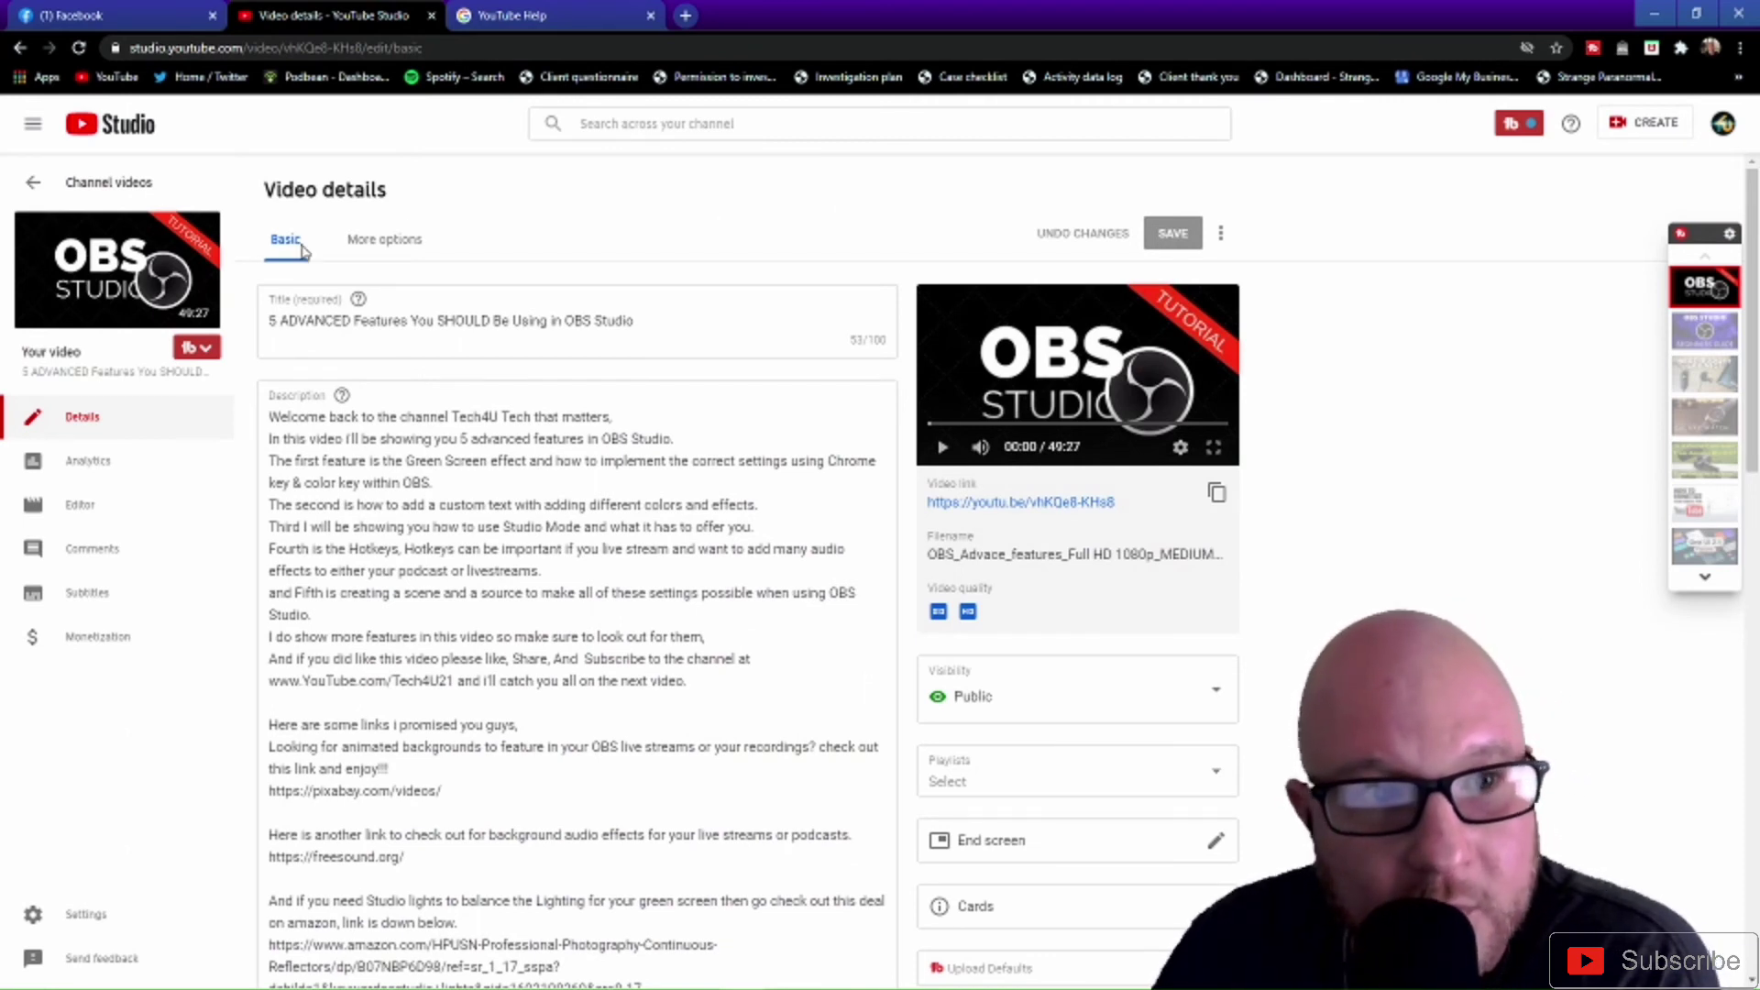
Open the Tech4u channel's public page through the avatar's 'Your channel' option.
left_click(1723, 124)
left_click(1596, 235)
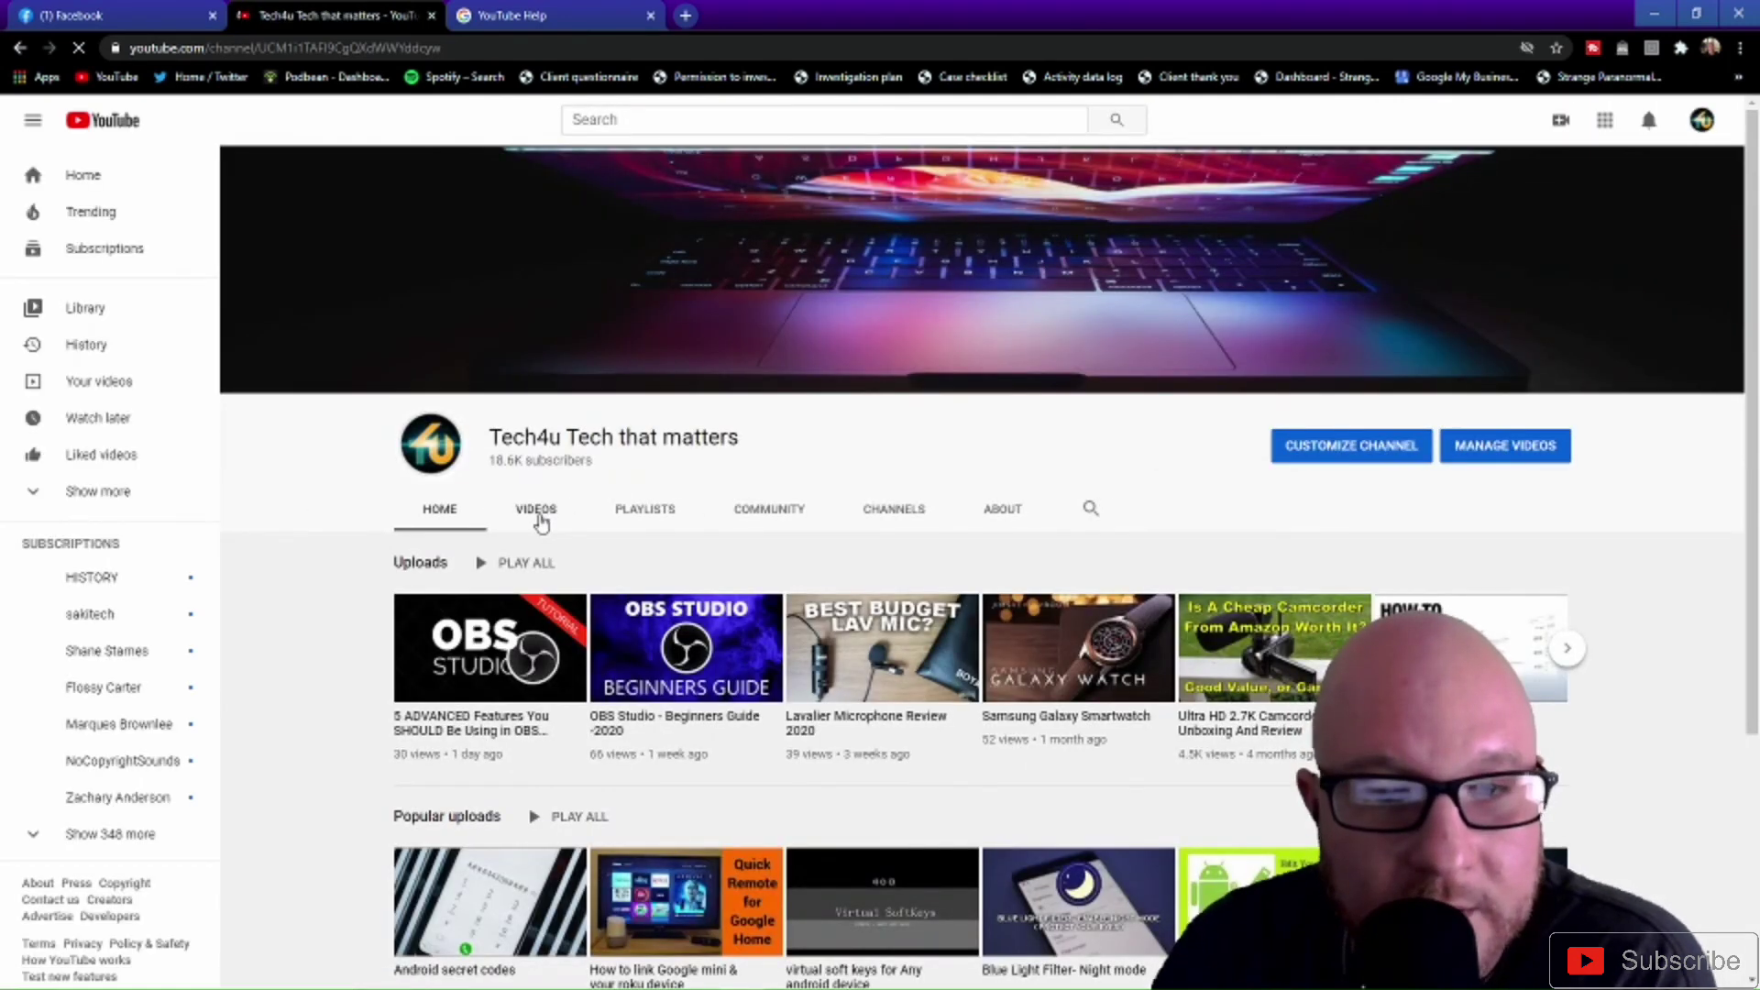
Browse the Tech4u channel's uploads list, scrolling through the videos and back to the newest OBS video.
left_click(539, 519)
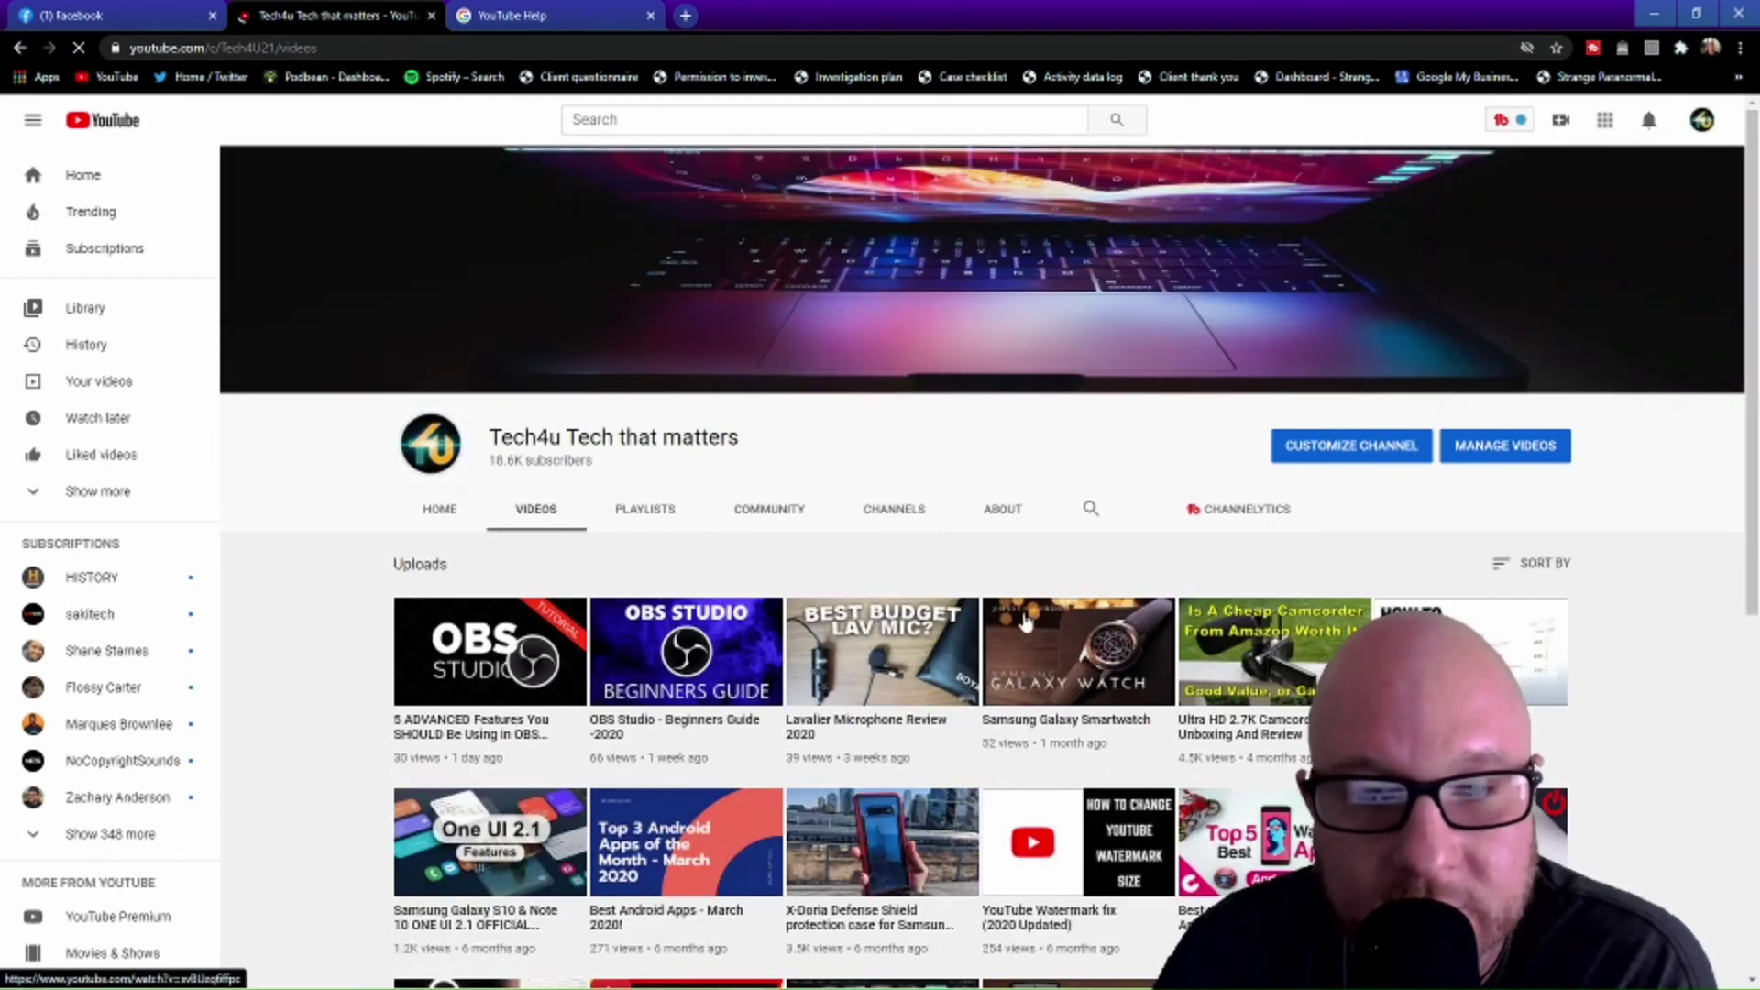
scroll(871, 844, "down", 4)
scroll(873, 843, "down", 3)
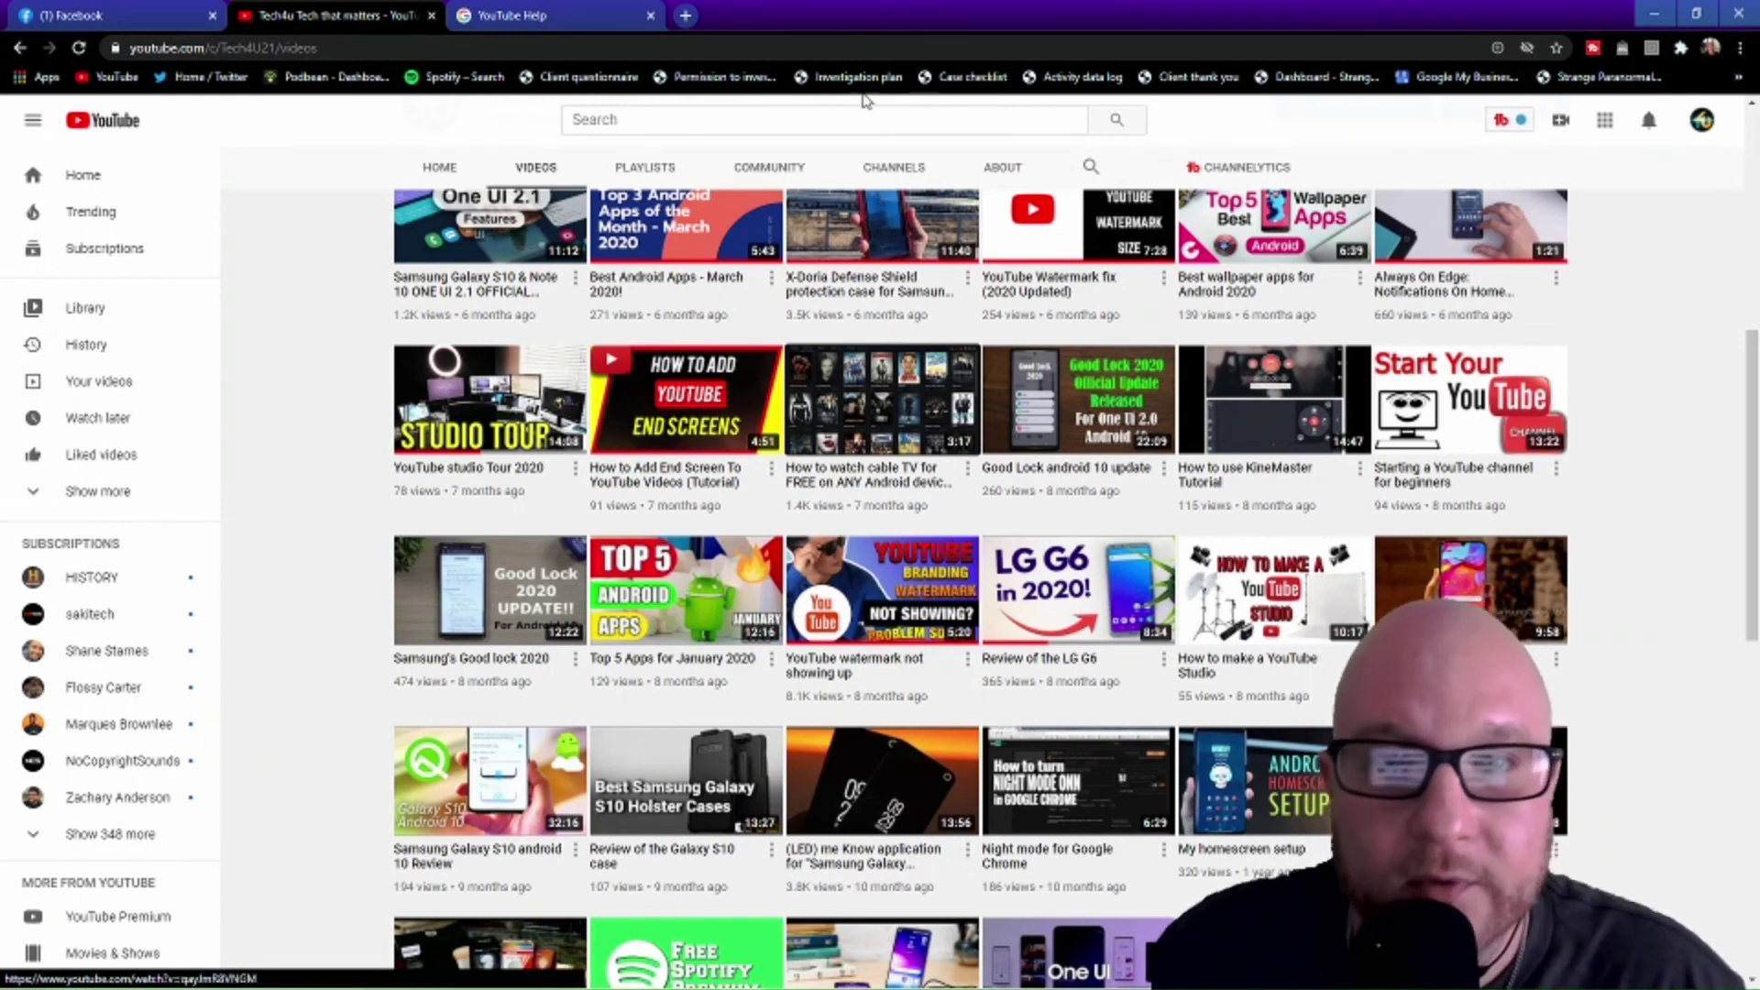
scroll(1679, 362, "up", 8)
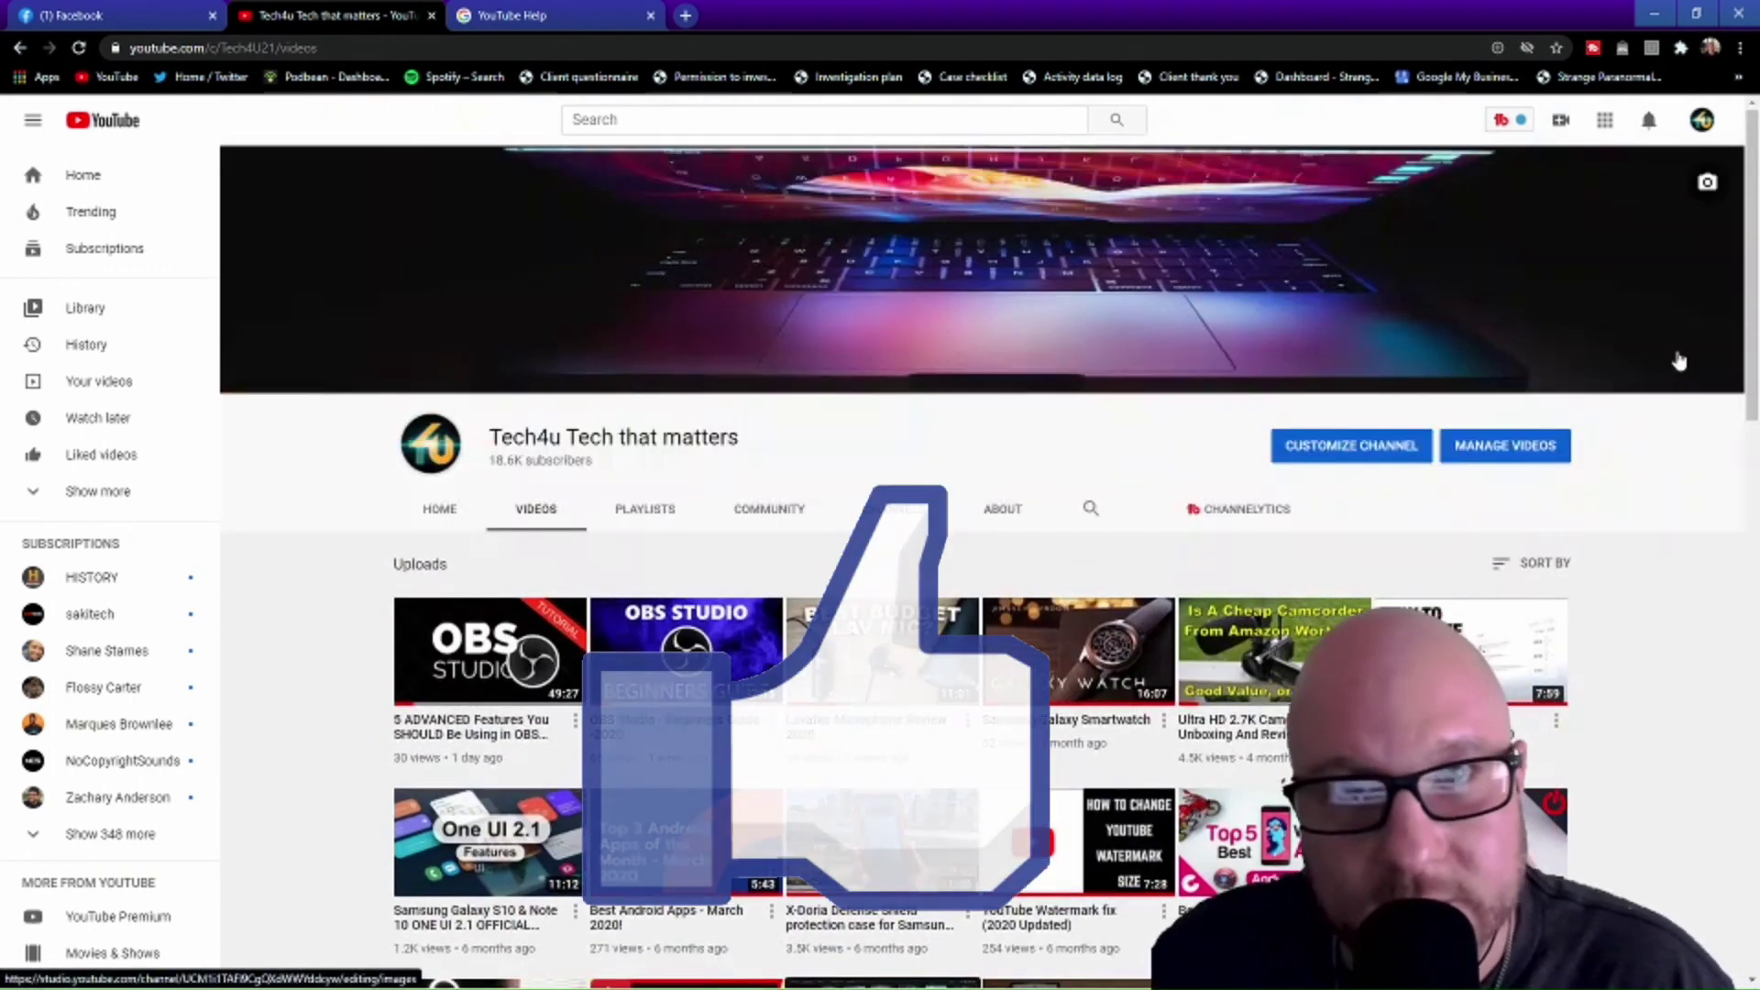